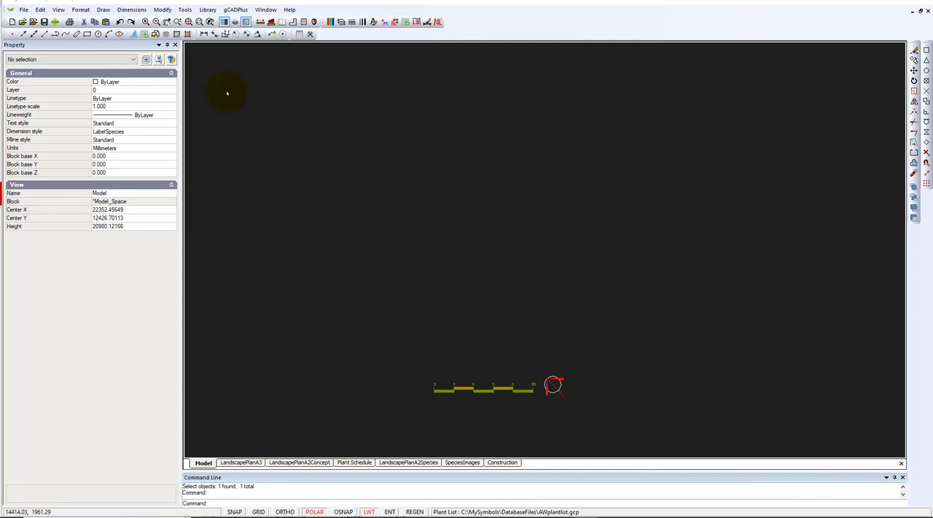
# Review the block library paths, including the Plants - MySymbols folder, without changing any of them.
pyautogui.click(187, 11)
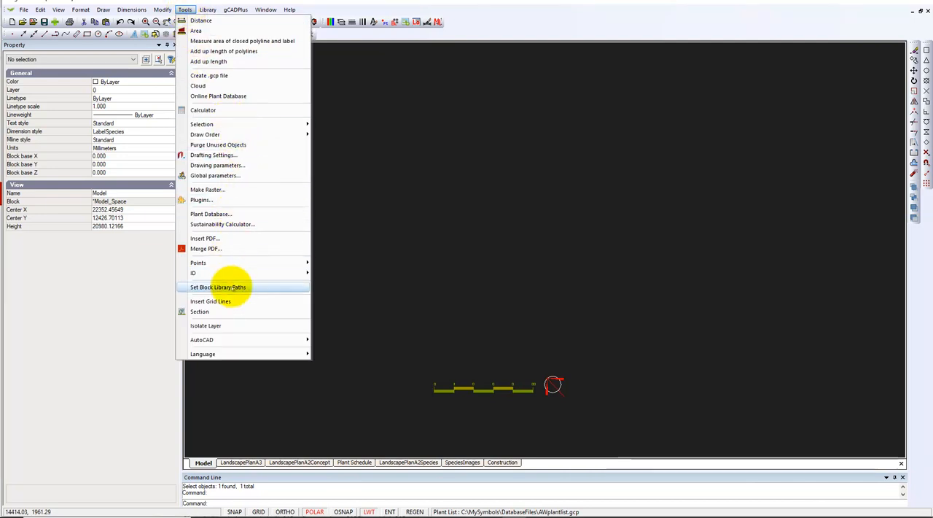
pyautogui.click(232, 286)
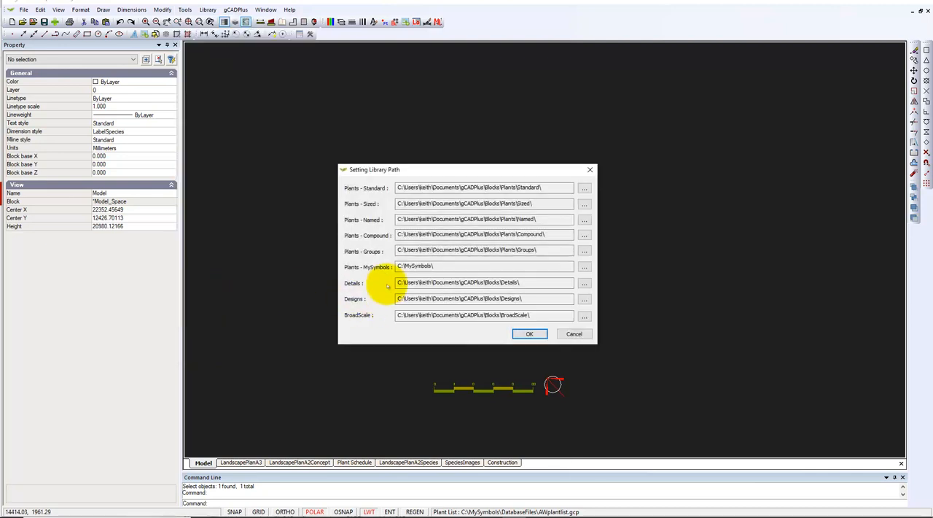
pyautogui.click(409, 267)
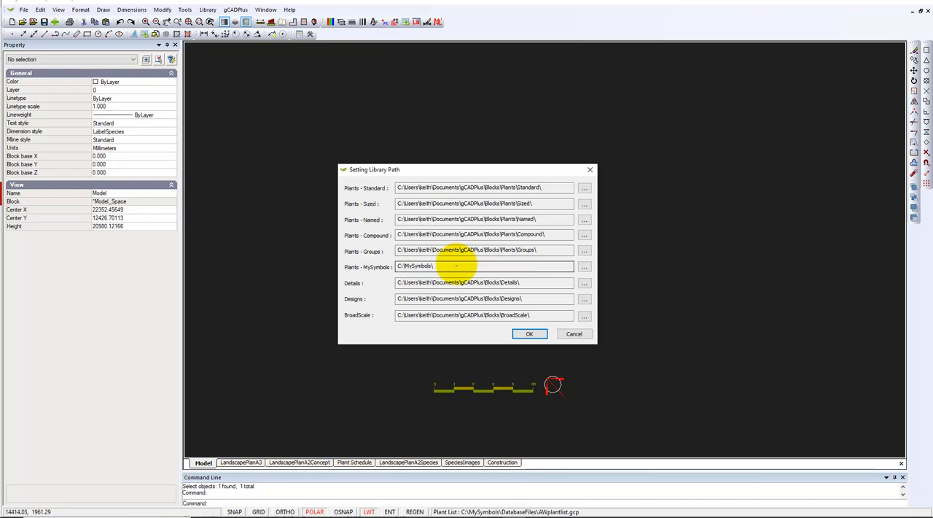
pyautogui.click(575, 335)
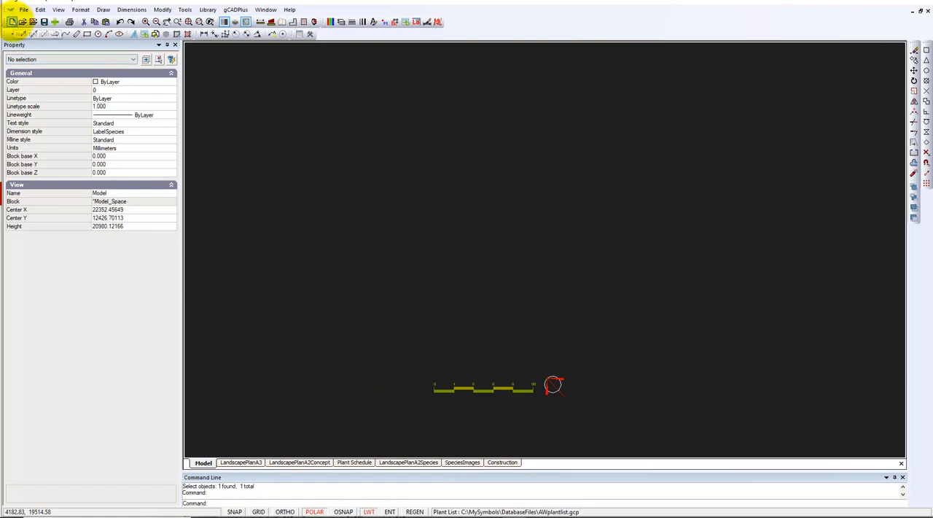
# Check which template drawings are offered for a new drawing, without starting one.
pyautogui.click(12, 21)
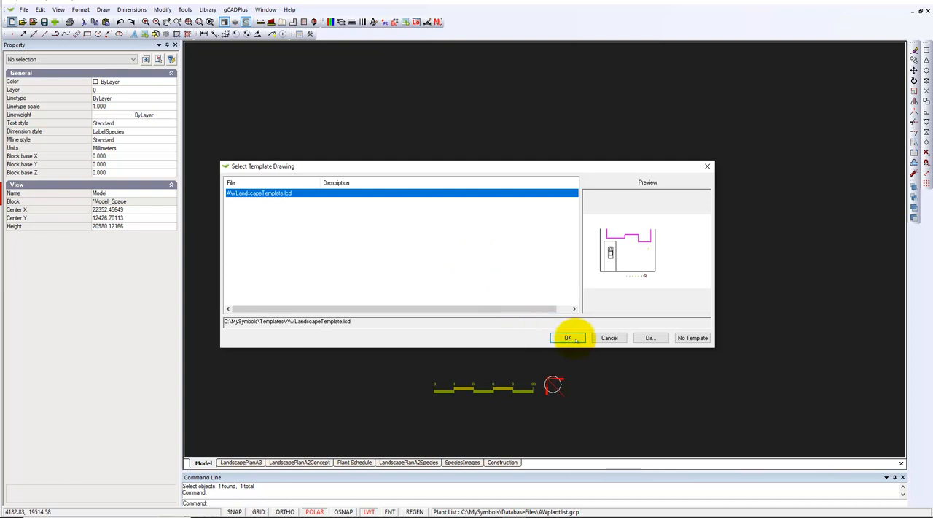
pyautogui.click(608, 337)
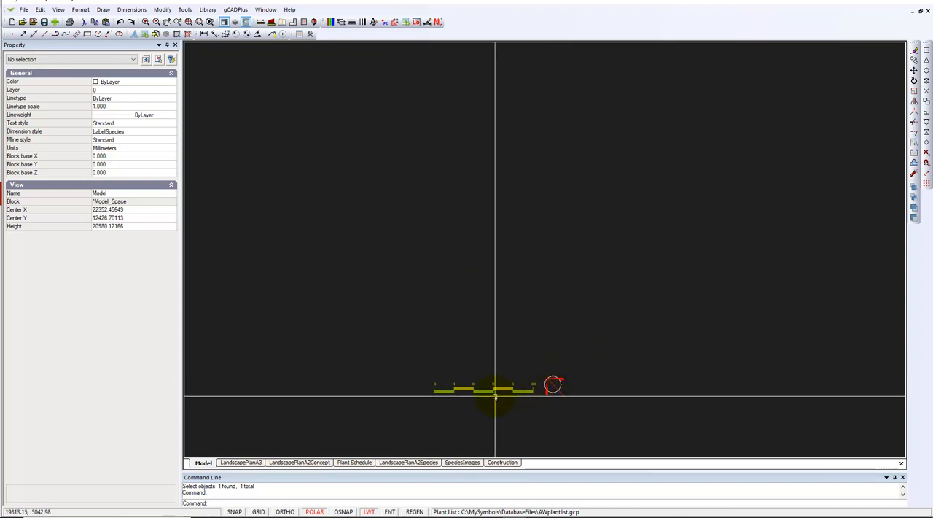
# Explode the combined scale bar and north arrow block below the plan area into separate objects.
pyautogui.click(554, 388)
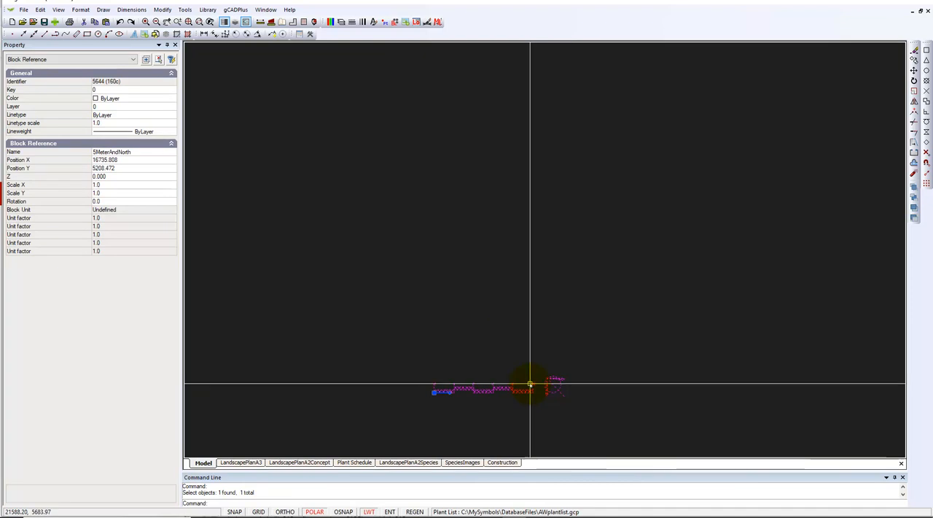
pyautogui.rightClick(530, 384)
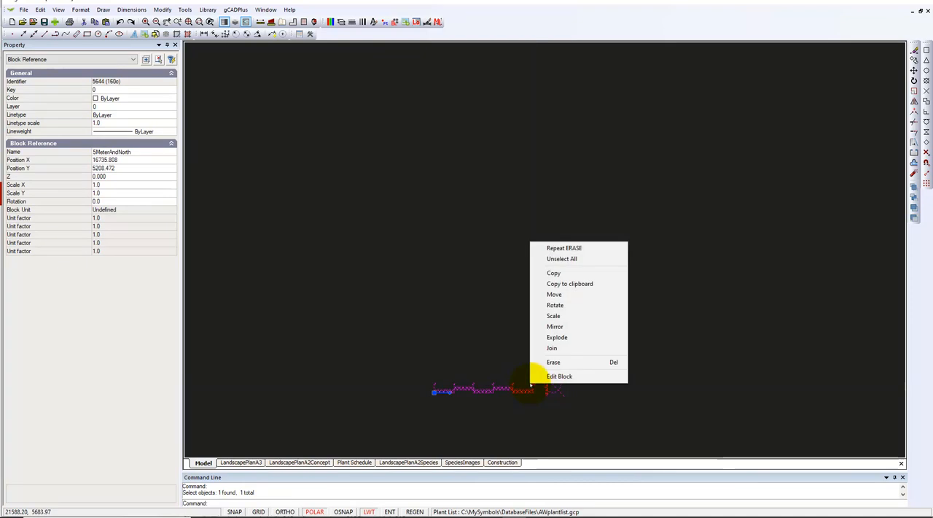
pyautogui.click(560, 337)
pyautogui.press('Escape')
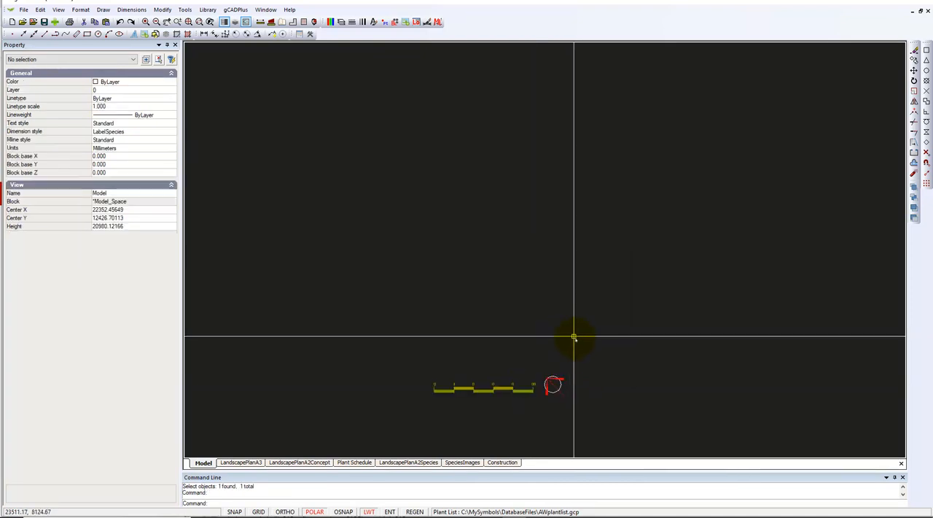
# Rotate the north arrow beside the scale bar clockwise so it points upward and slightly to the right.
pyautogui.click(555, 392)
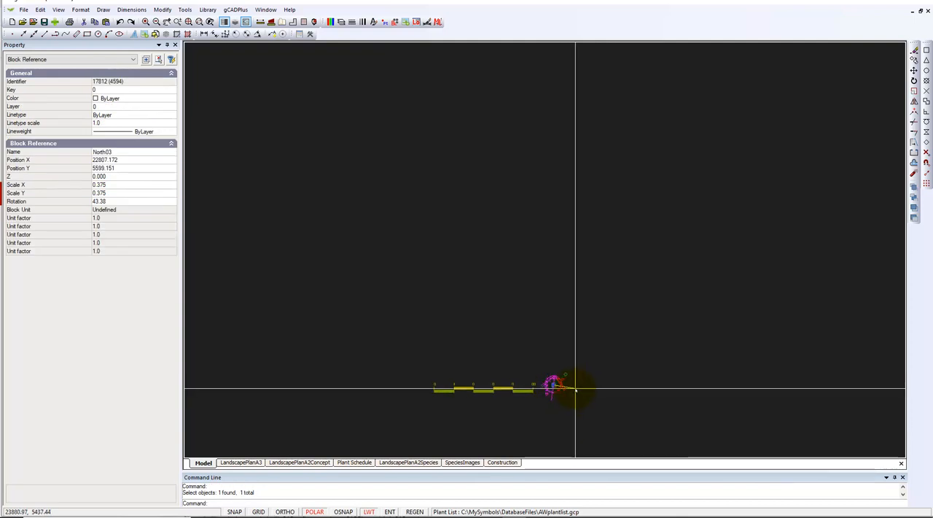
pyautogui.click(574, 392)
pyautogui.press('Escape')
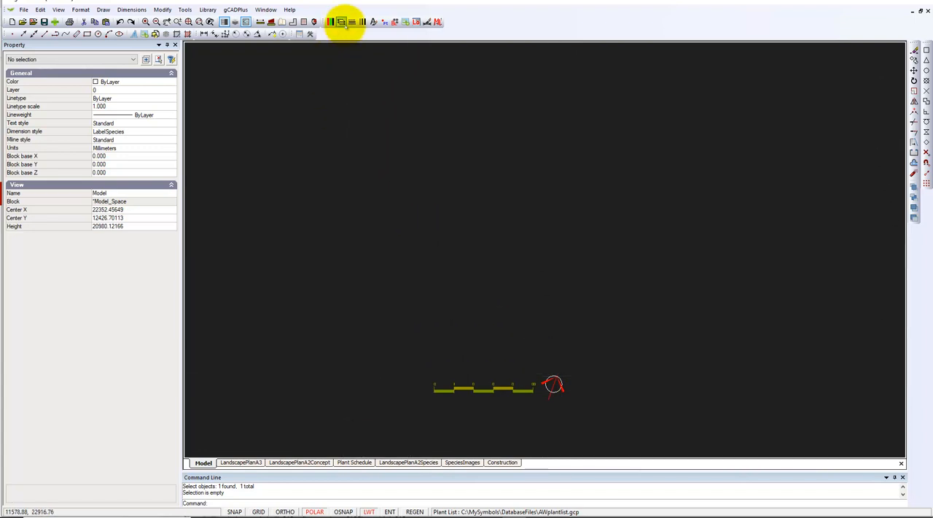
# Turn on the L-SURVEY layer to show the site survey in model space.
pyautogui.click(341, 22)
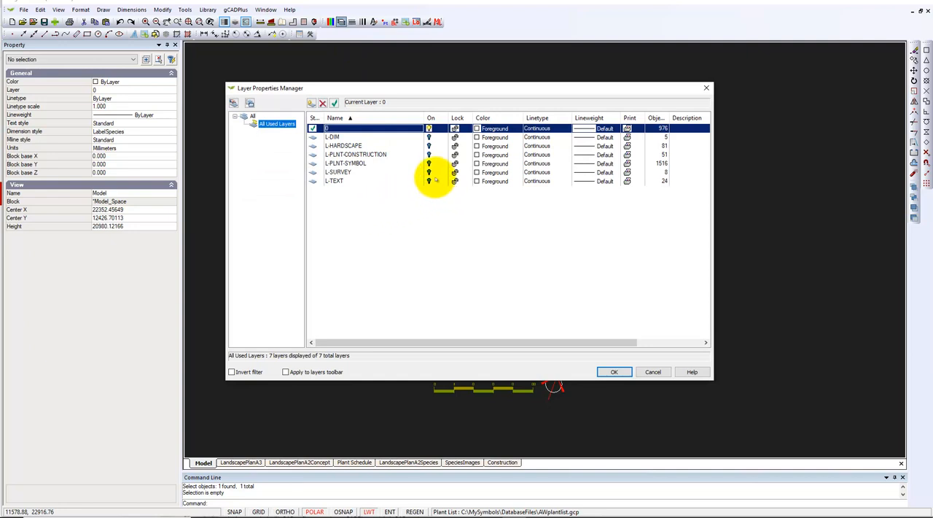
pyautogui.click(429, 174)
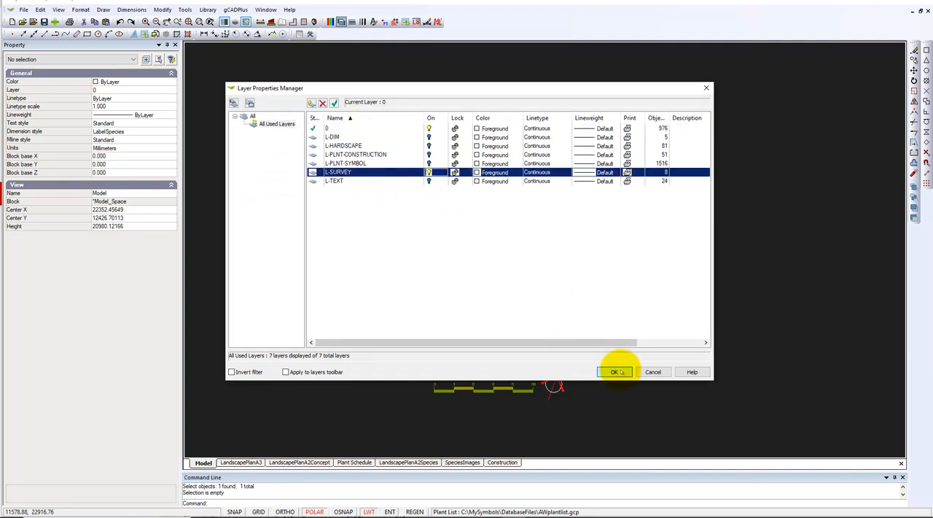
pyautogui.click(614, 371)
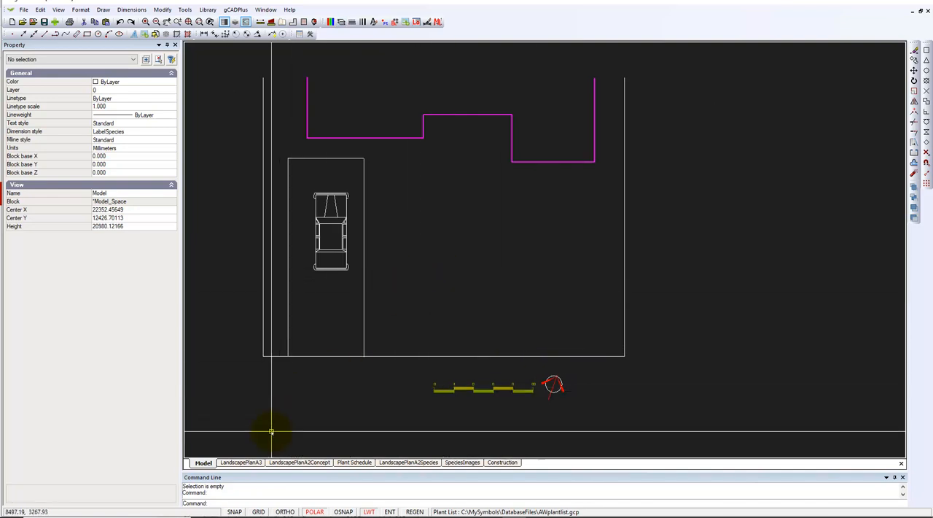
# Inspect the LandscapePlanA3 layout and its title block up close, and return to model space.
pyautogui.click(241, 462)
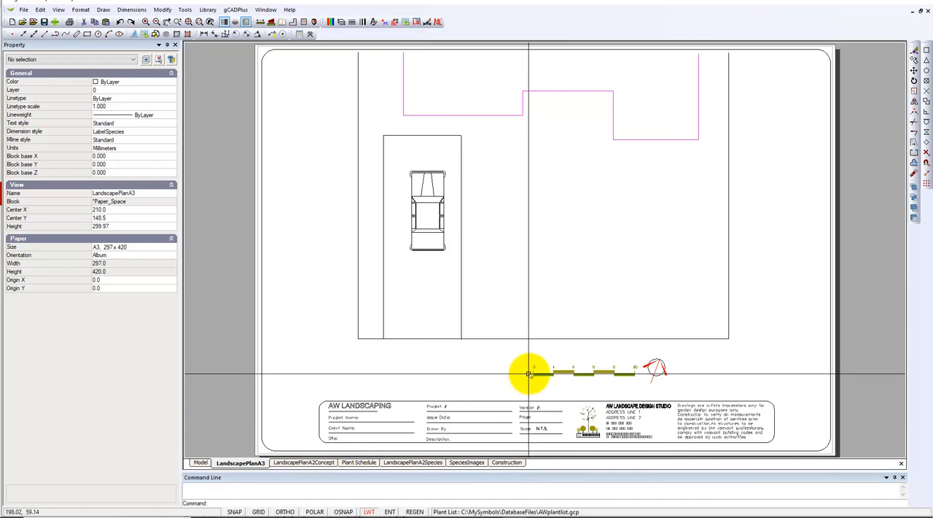
pyautogui.scroll(3, 633, 440)
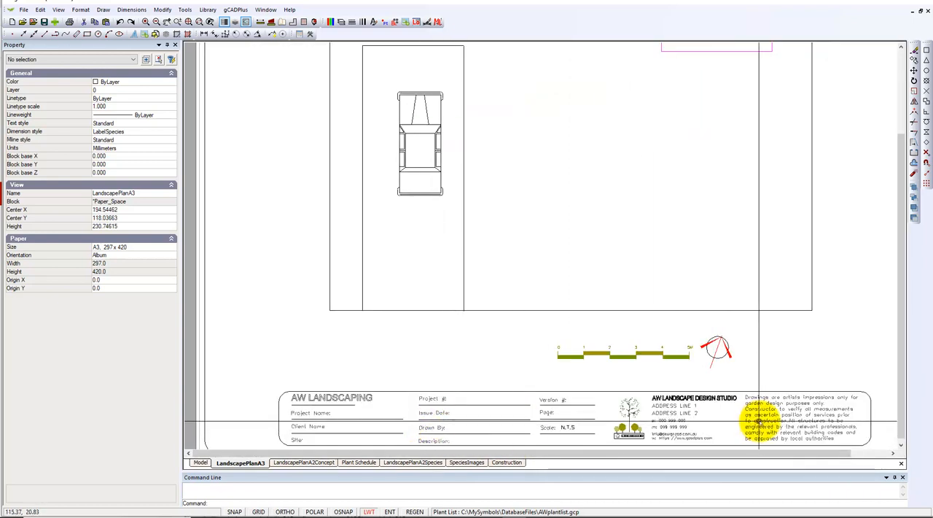
pyautogui.scroll(-3, 752, 424)
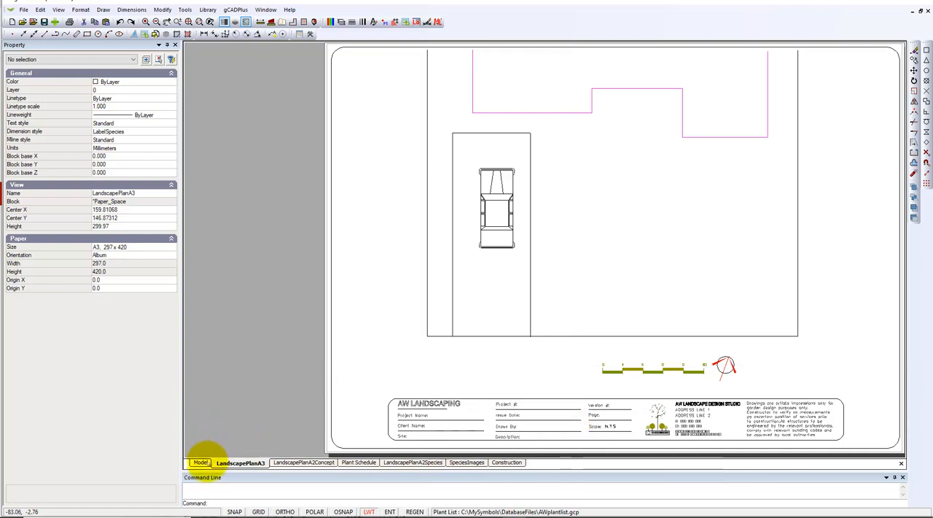
pyautogui.click(201, 463)
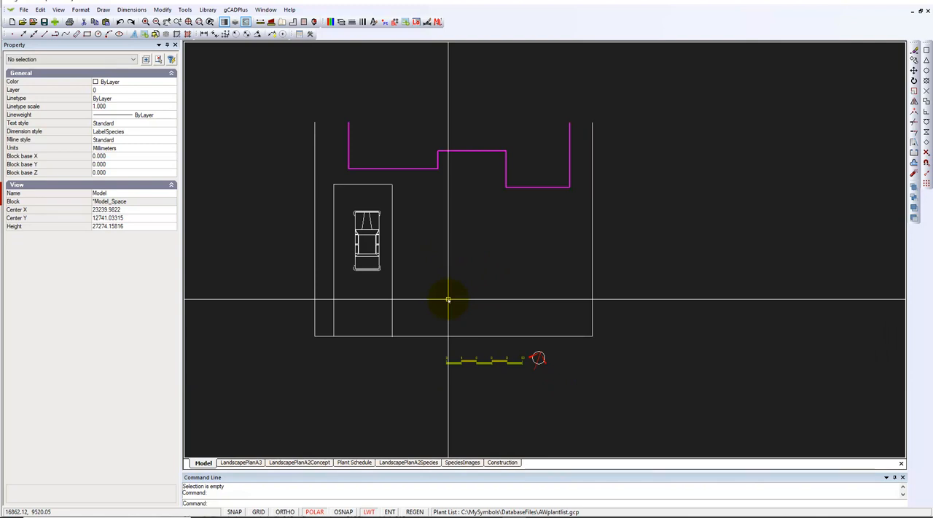
# Inspect the properties of the vertical site boundary line on the right side of the plan.
pyautogui.click(592, 314)
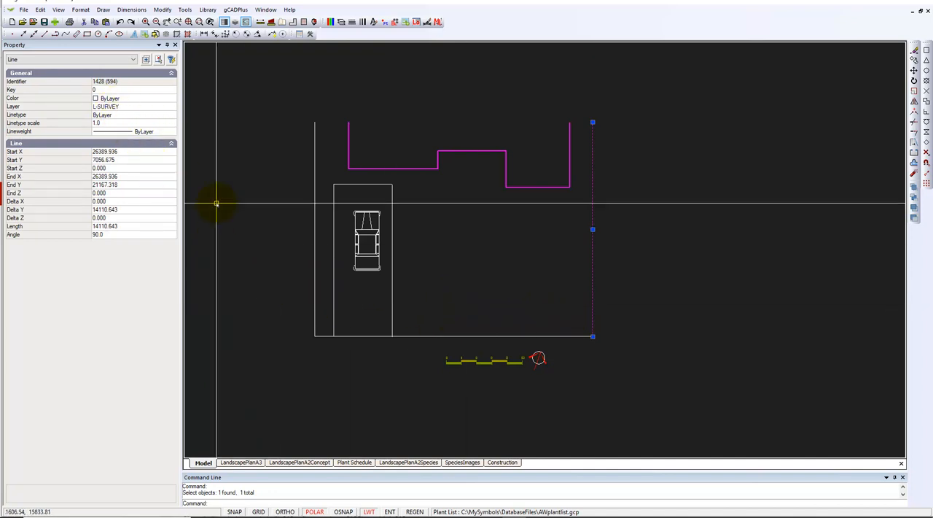
pyautogui.press('Escape')
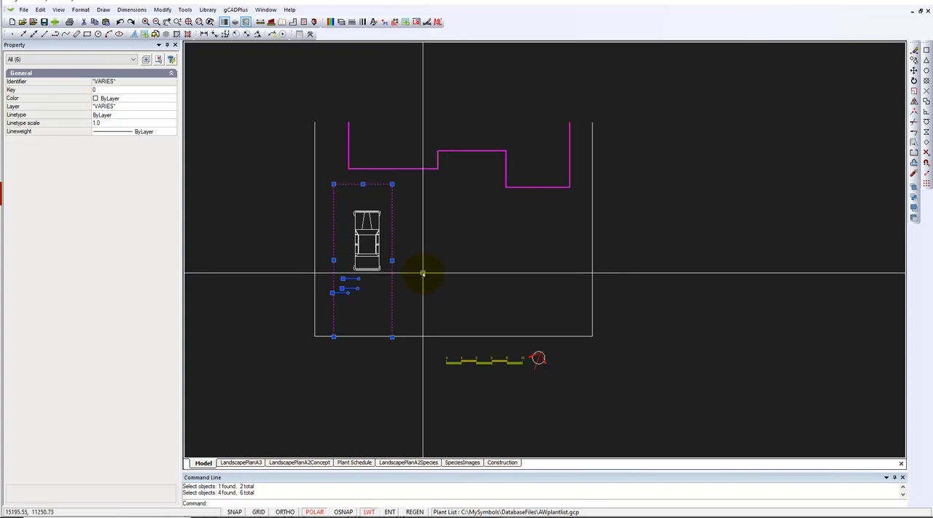
# Check which layers are available for the selected driveway outline and nearby objects, without reassigning them.
pyautogui.click(172, 107)
pyautogui.click(173, 107)
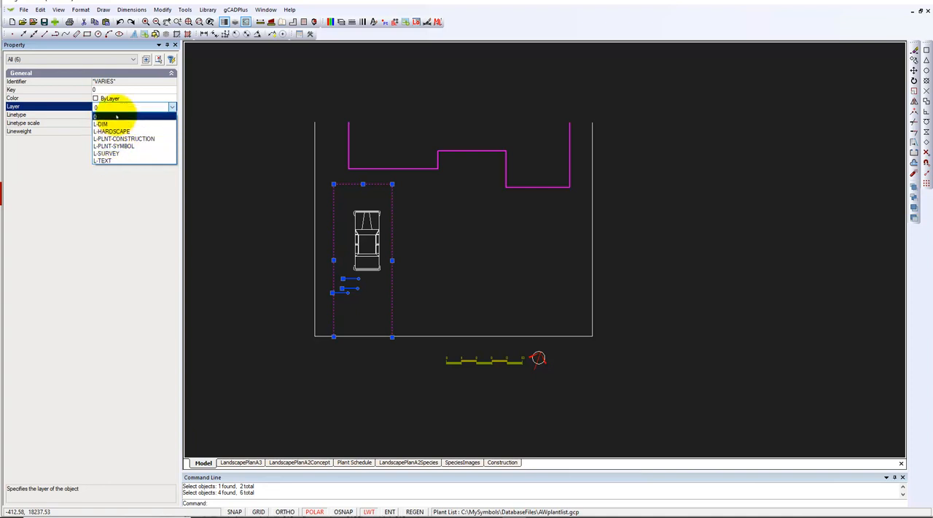
pyautogui.click(242, 114)
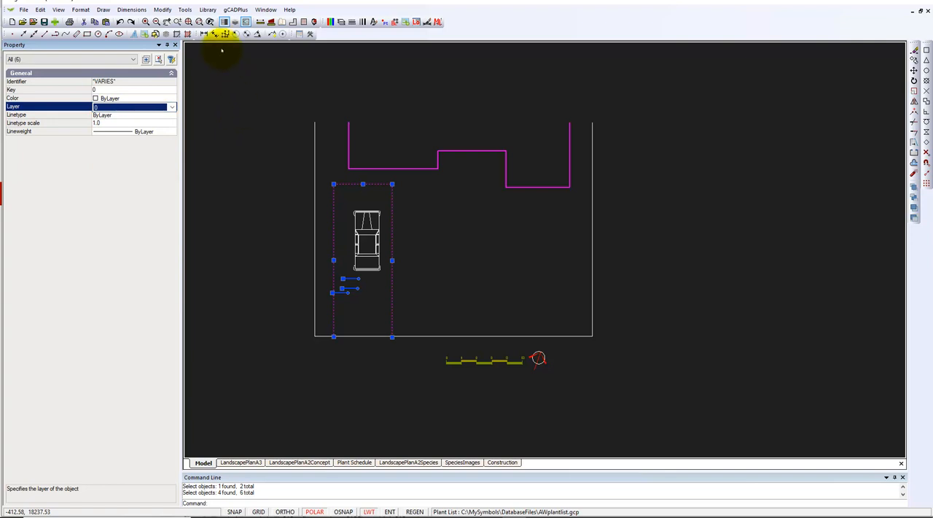
# Create a new layer named L-DEMOLISH.
pyautogui.click(341, 22)
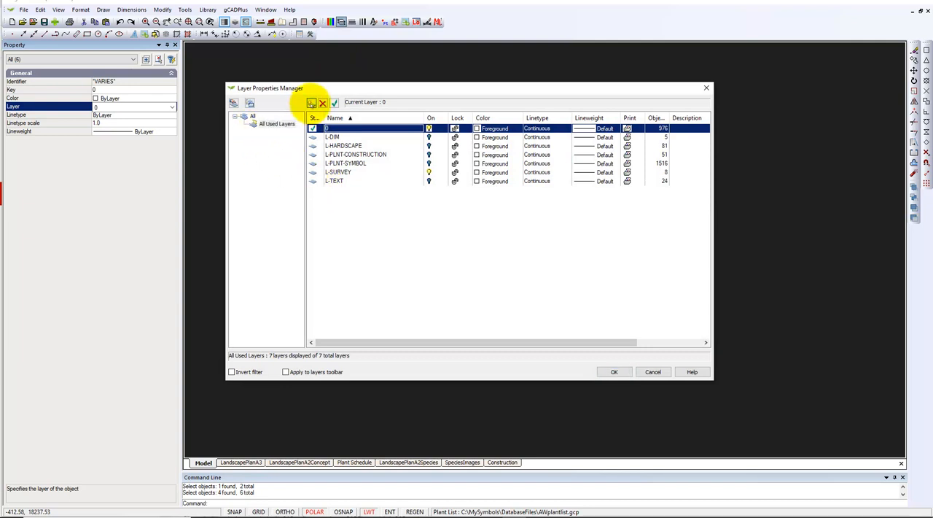
pyautogui.click(311, 102)
pyautogui.doubleClick(348, 190)
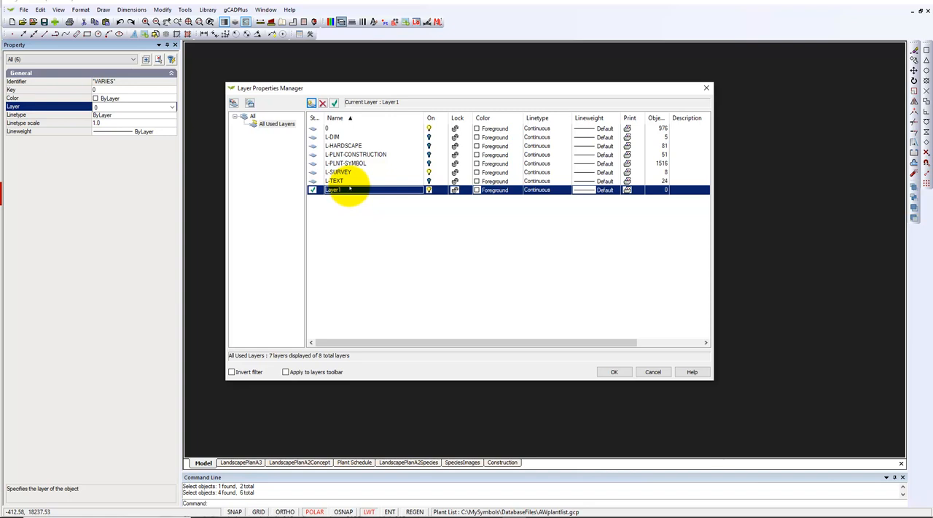
pyautogui.click(346, 190)
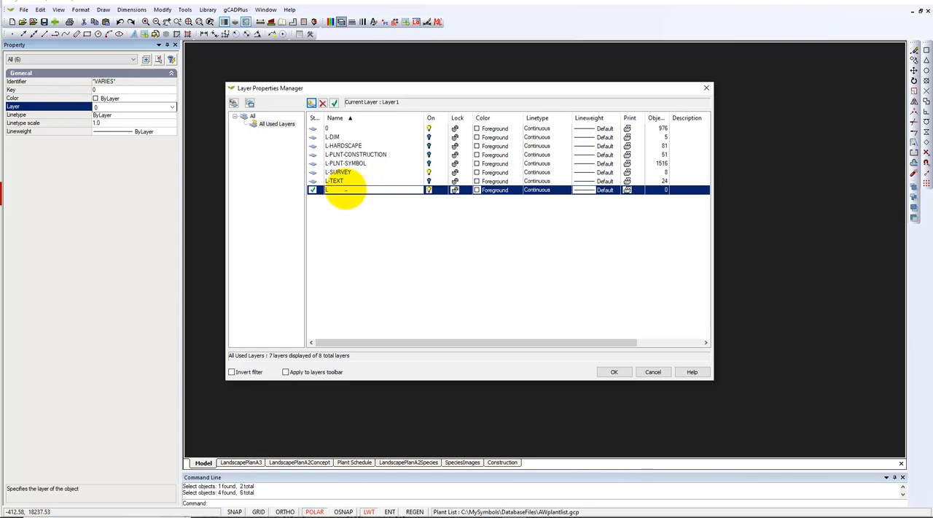
pyautogui.write('L-DEM')
pyautogui.press('Return')
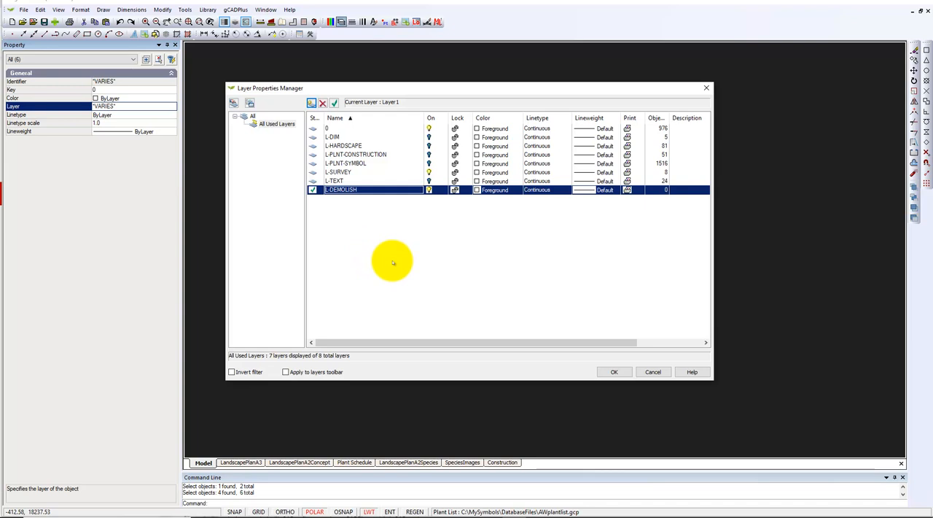
pyautogui.click(652, 372)
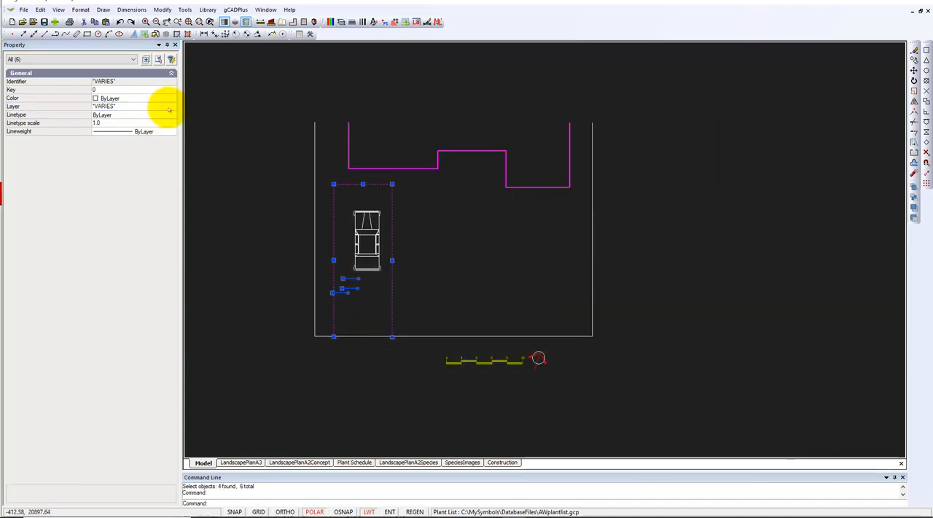
# Move the selected driveway outline and nearby objects to the L-DEMOLISH layer and clear the selection.
pyautogui.click(168, 108)
pyautogui.click(172, 108)
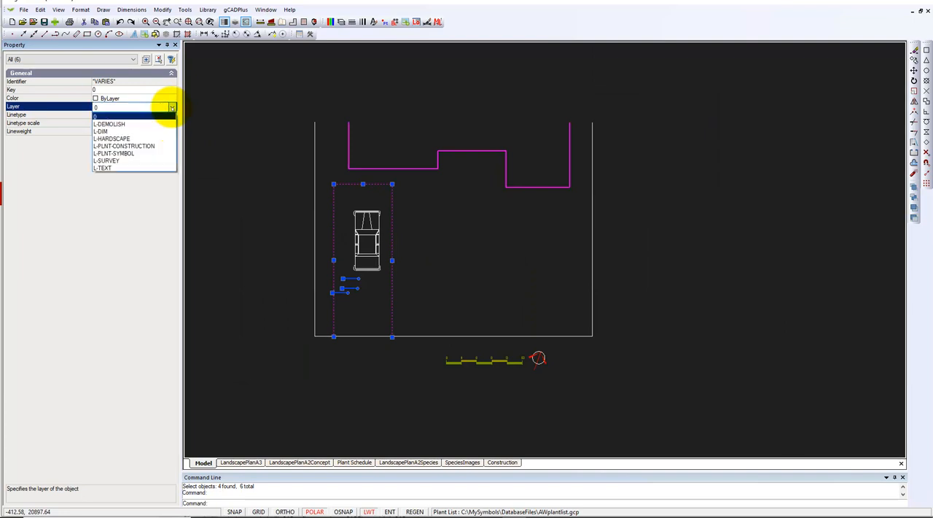
pyautogui.click(128, 124)
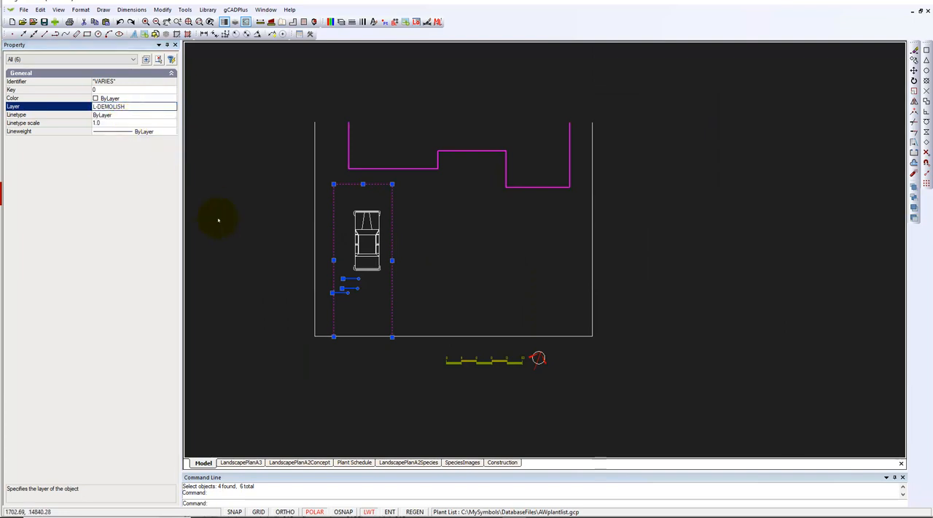
pyautogui.press('Escape')
# Make layer 0 current and turn off the L-DEMOLISH layer.
pyautogui.click(339, 21)
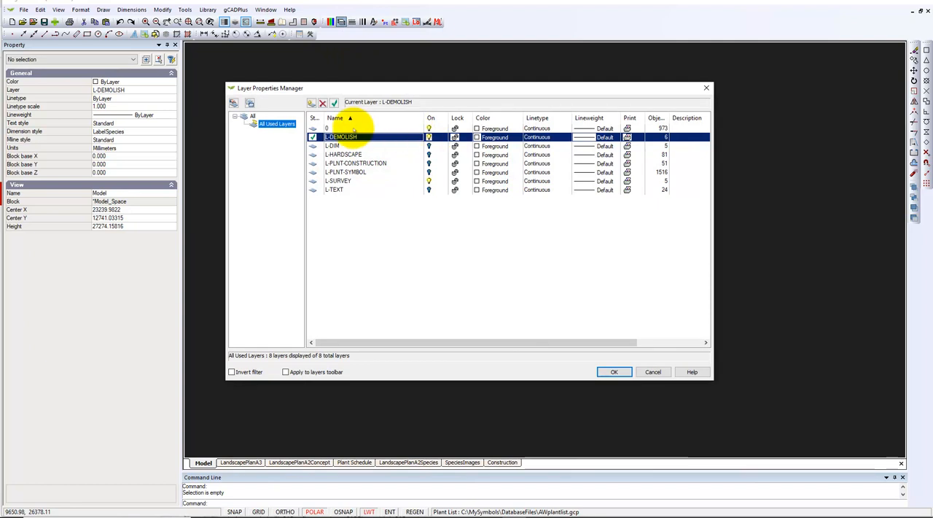
pyautogui.click(363, 128)
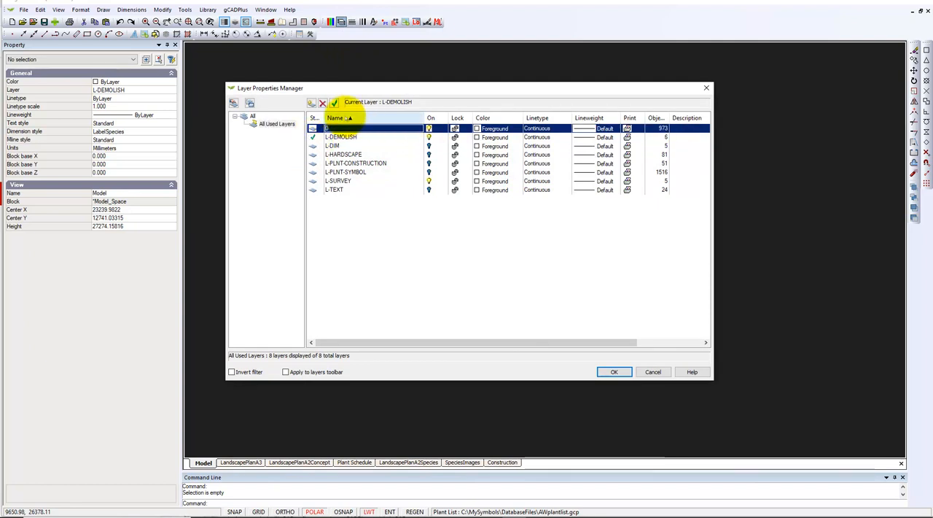
pyautogui.click(334, 102)
pyautogui.click(429, 138)
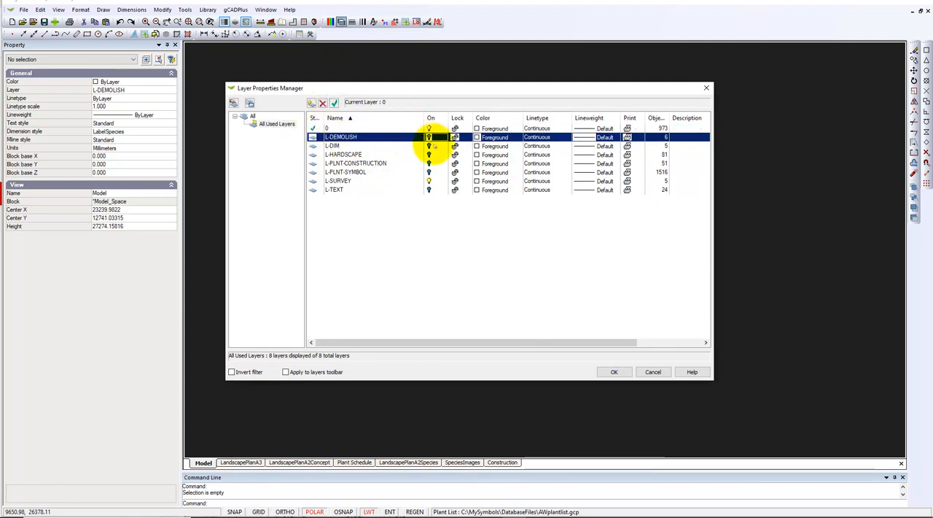
pyautogui.click(612, 370)
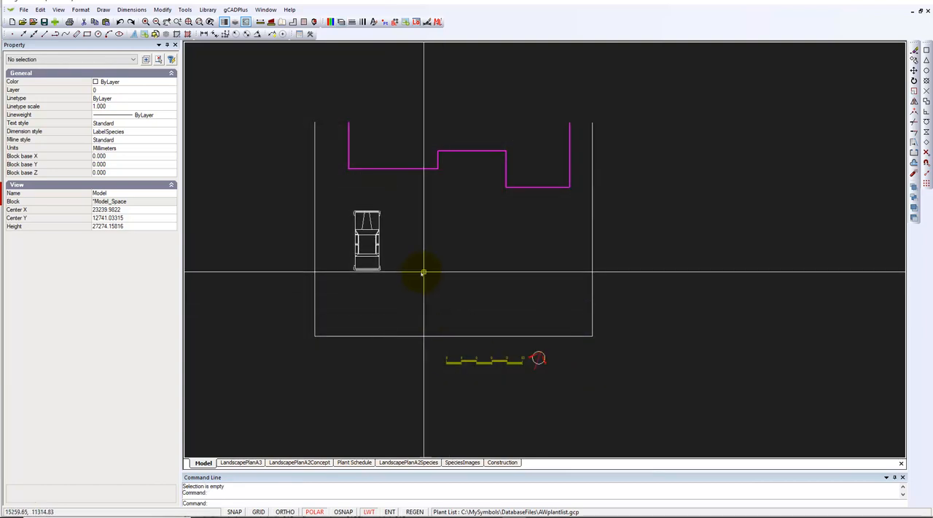
# Delete the SimpleCar block from the former driveway area.
pyautogui.click(360, 253)
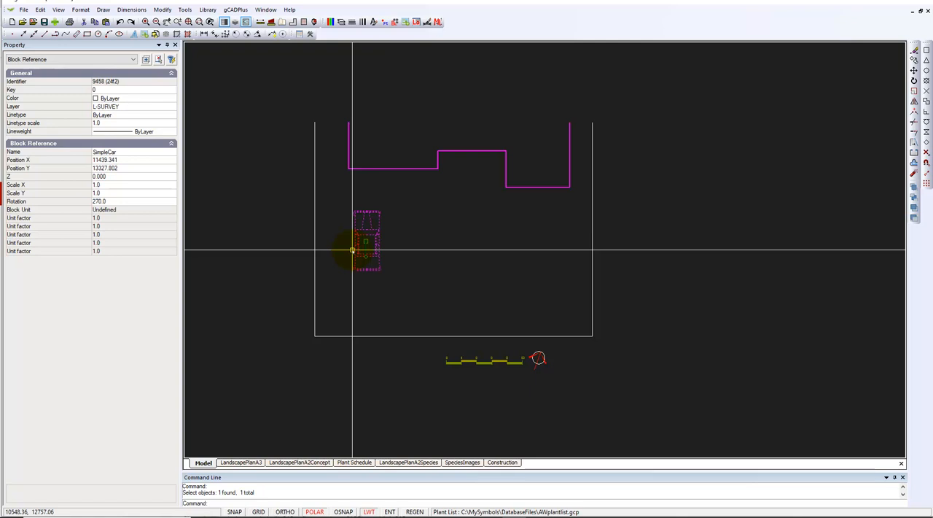
pyautogui.press('Delete')
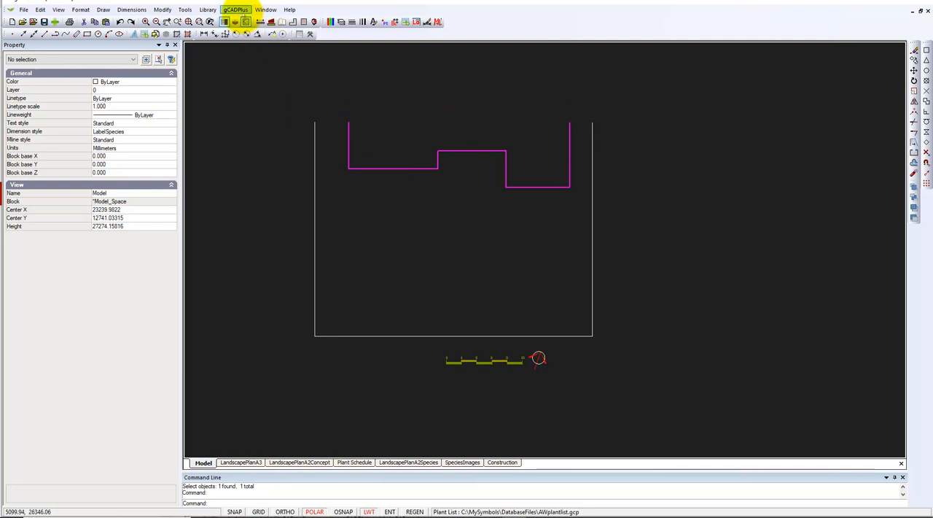
# Create a new folder named Vehicles inside the Details folder of the MySymbols library and close the file browser.
pyautogui.click(236, 9)
pyautogui.moveTo(209, 12)
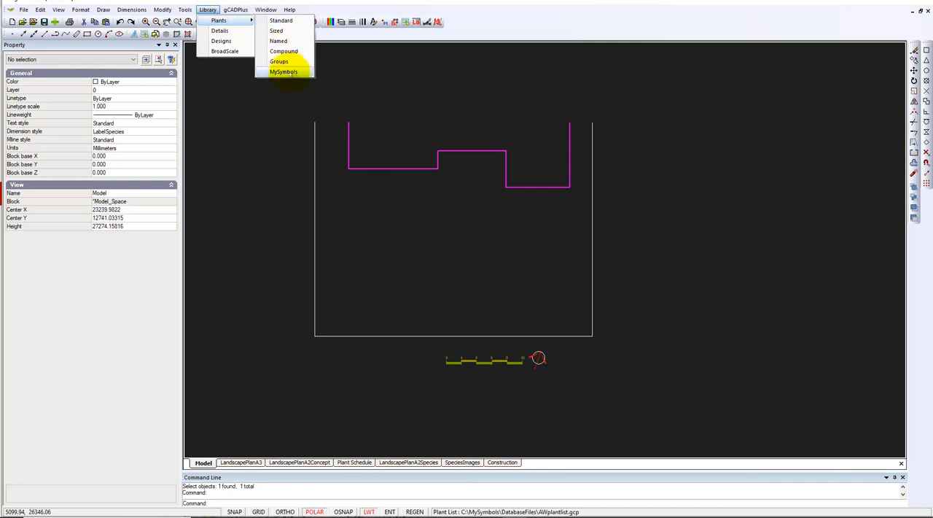
pyautogui.click(284, 71)
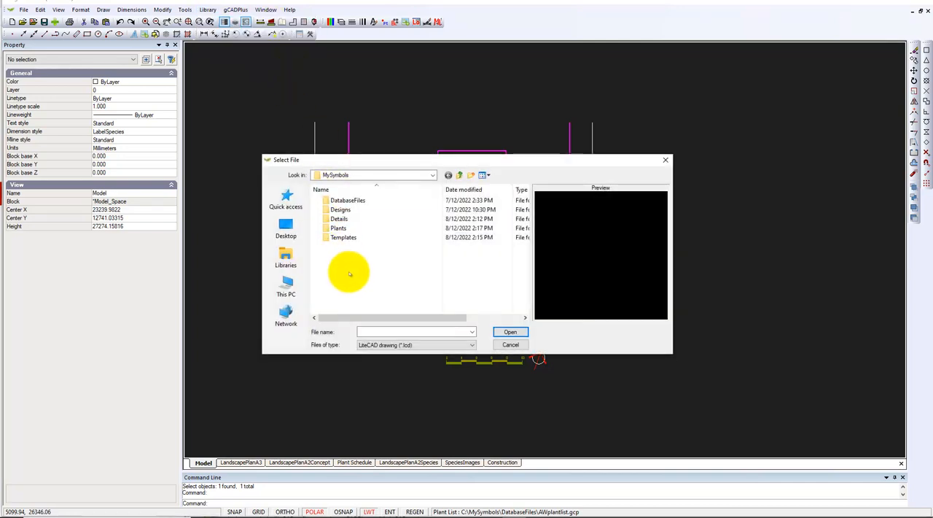
pyautogui.doubleClick(337, 219)
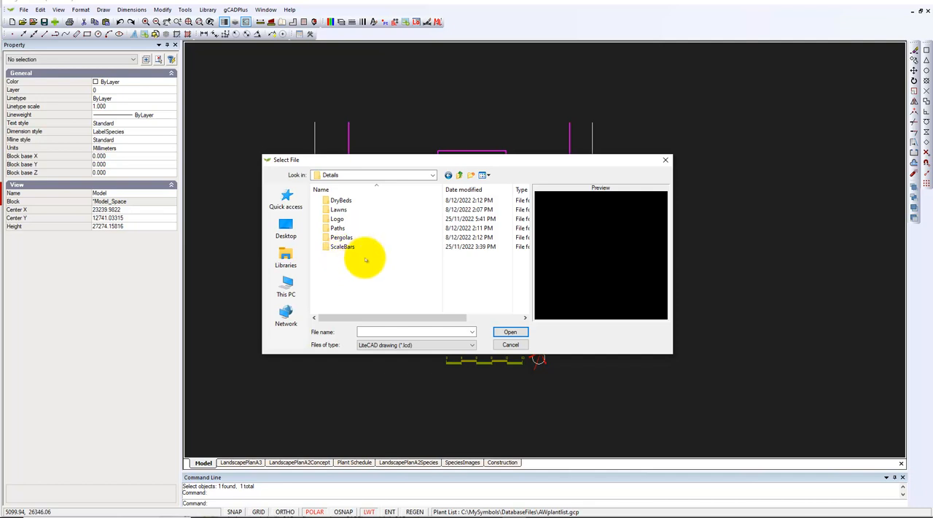
pyautogui.click(471, 175)
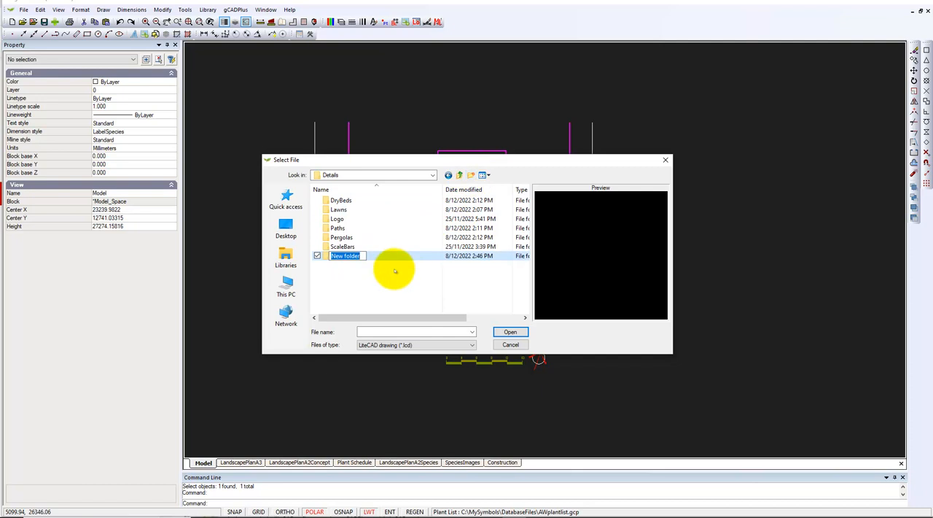
pyautogui.write('Vehicles')
pyautogui.press('Return')
pyautogui.doubleClick(332, 255)
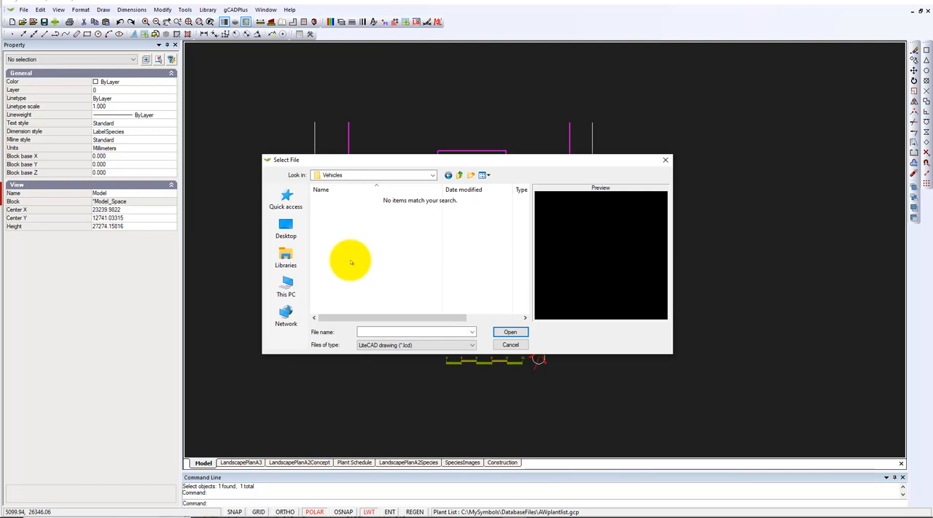
pyautogui.click(512, 345)
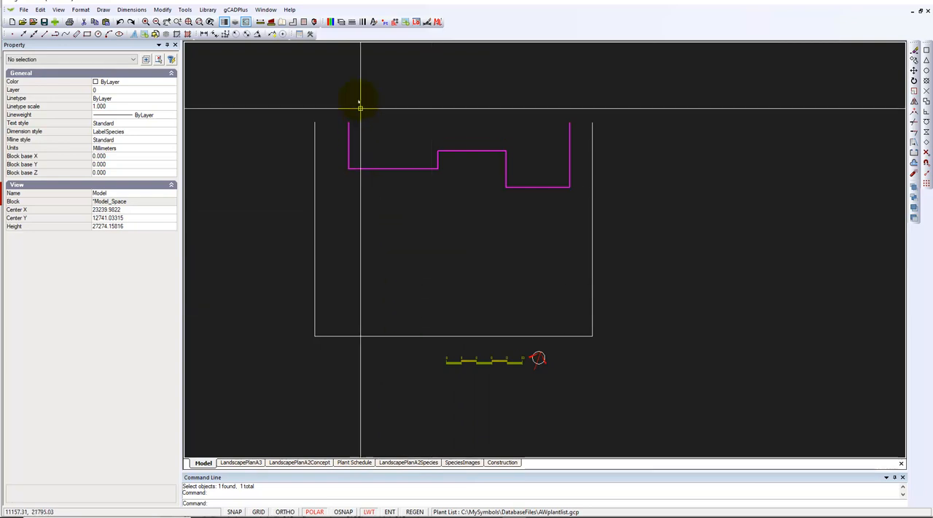
# Turn on the L-HARDSCAPE layer, check the plan in the LandscapePlanA3 layout, and return to model space.
pyautogui.click(340, 21)
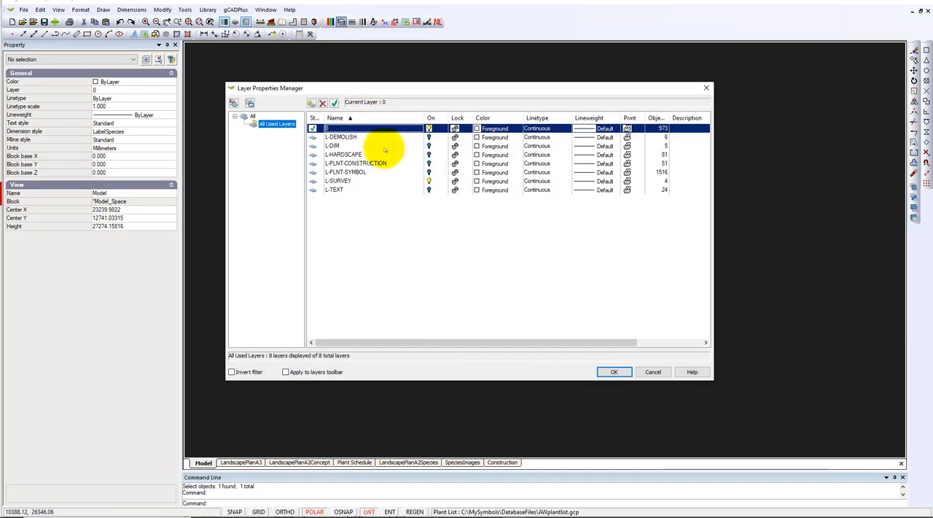
pyautogui.click(428, 155)
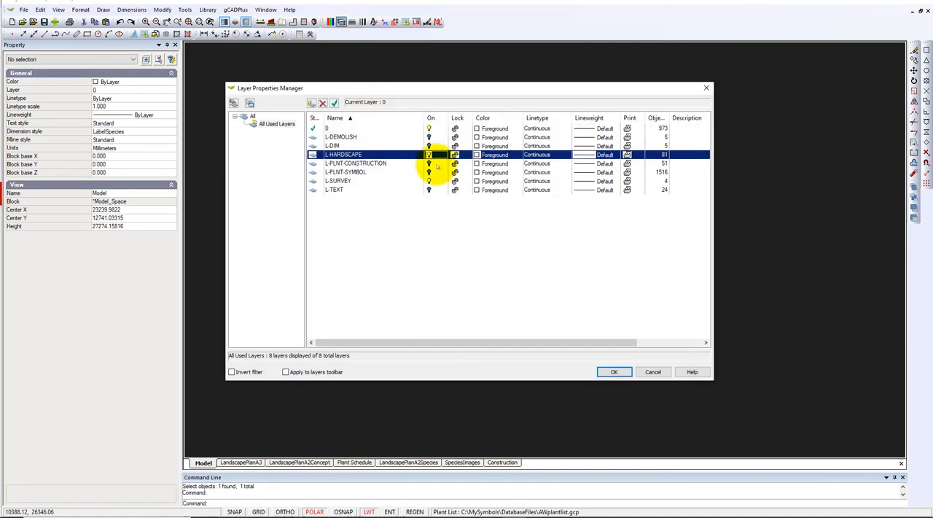
pyautogui.click(614, 371)
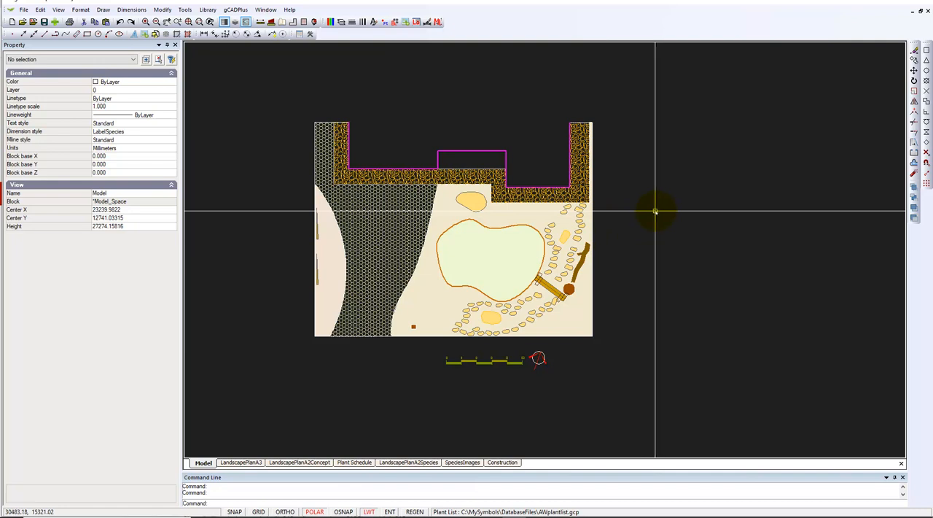
pyautogui.click(241, 462)
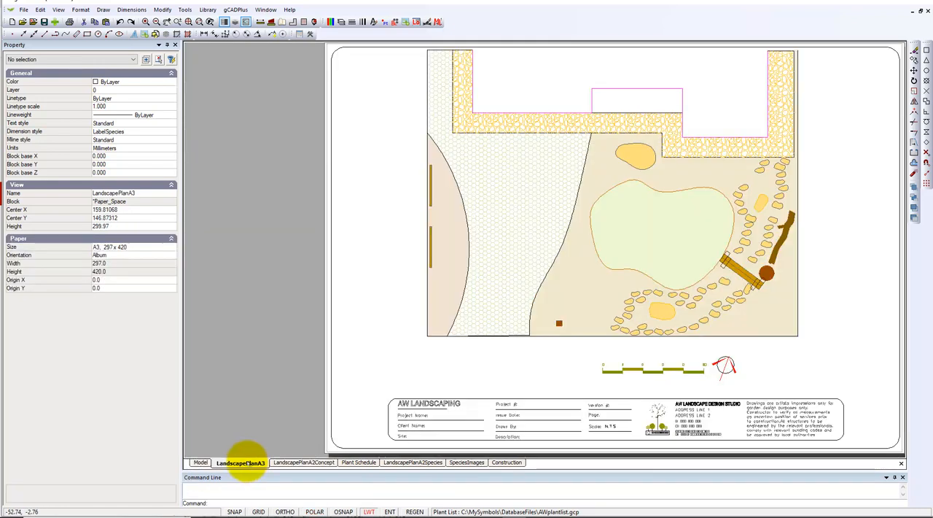
pyautogui.click(200, 462)
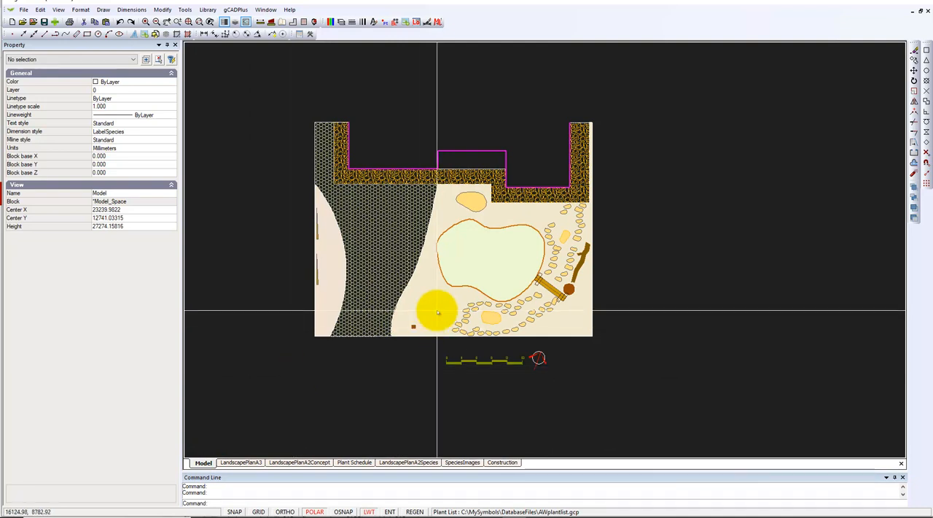
# Measure the approximate length of the site boundary on the paved driveway side.
pyautogui.click(260, 22)
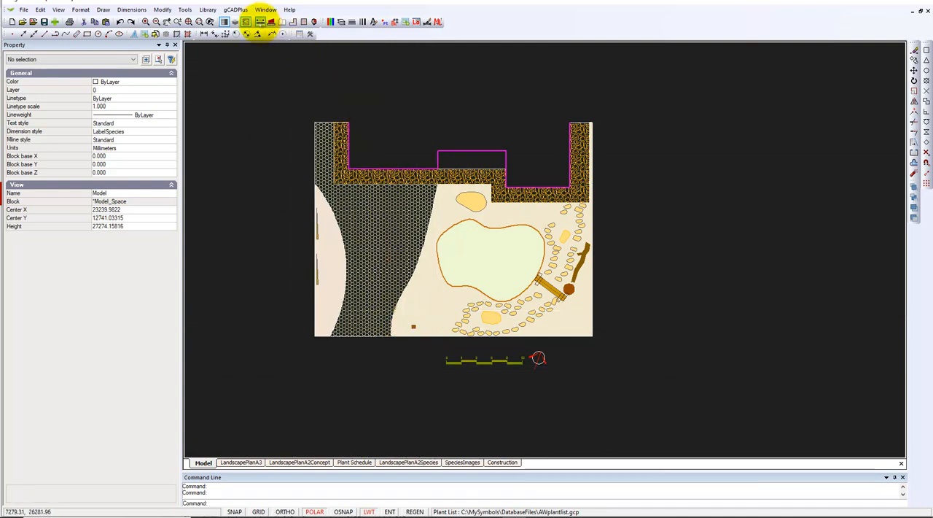
pyautogui.click(316, 348)
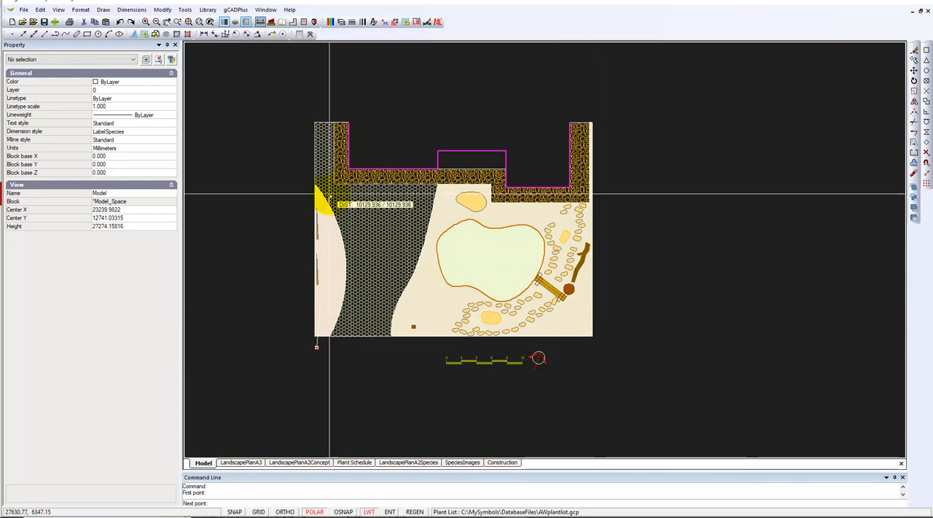
pyautogui.click(312, 114)
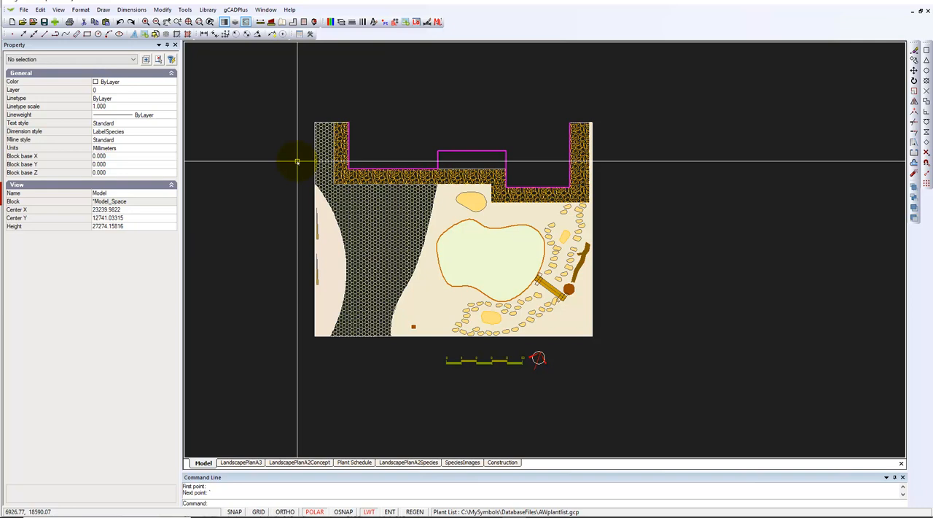
# Turn on the L-PLNT-SYMBOL layer.
pyautogui.click(340, 22)
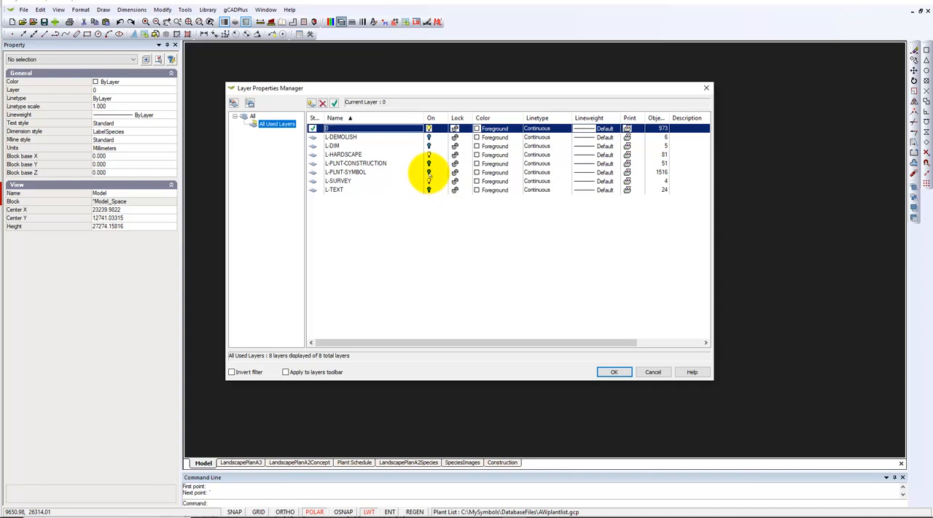
pyautogui.click(429, 172)
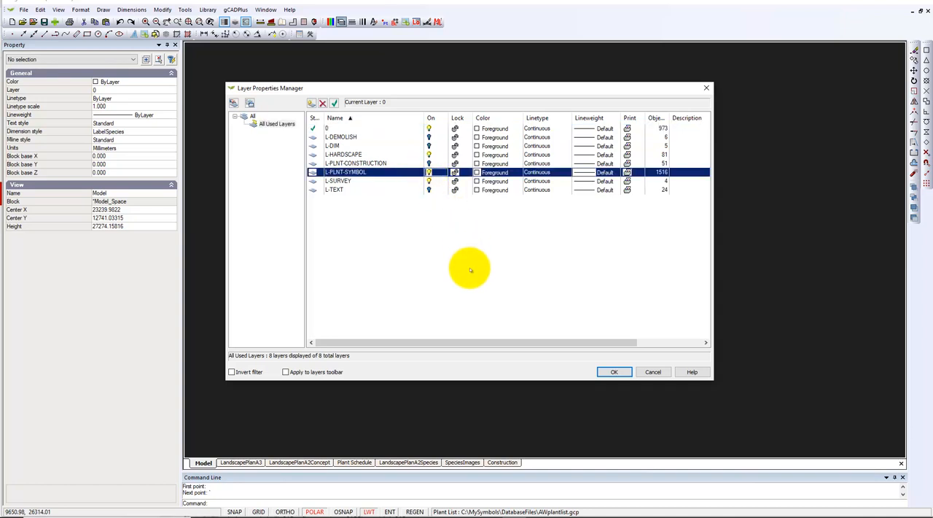
pyautogui.click(615, 371)
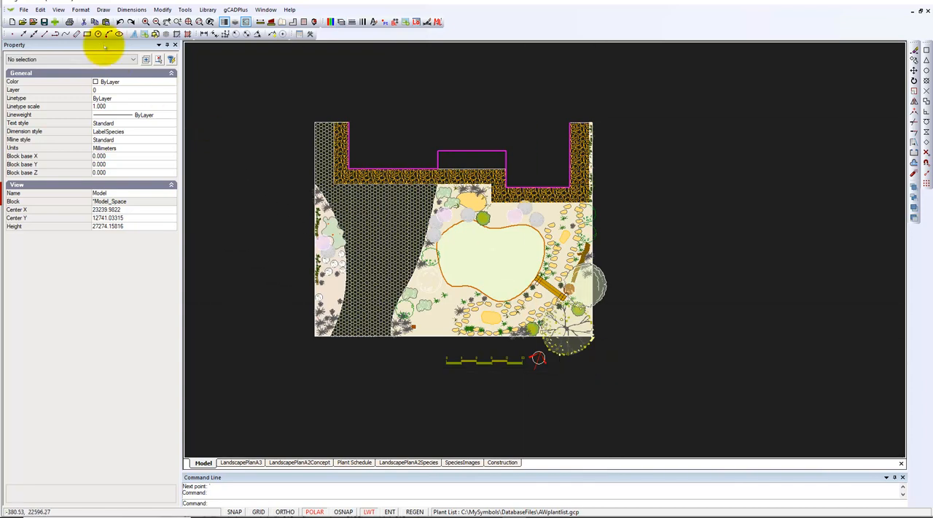
# Set the model space background color to white and compare the plan with the LandscapePlanA3 layout.
pyautogui.click(58, 10)
pyautogui.moveTo(134, 160)
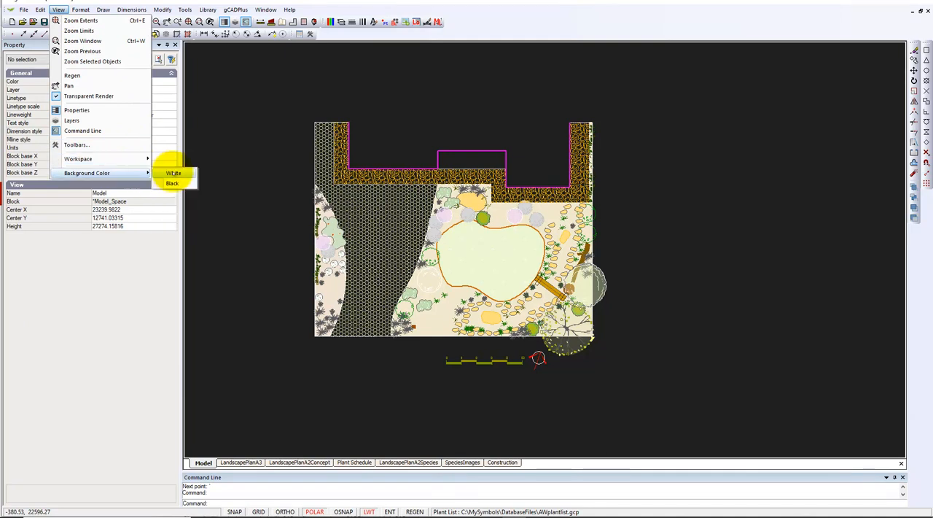
pyautogui.click(174, 174)
pyautogui.scroll(3, 359, 224)
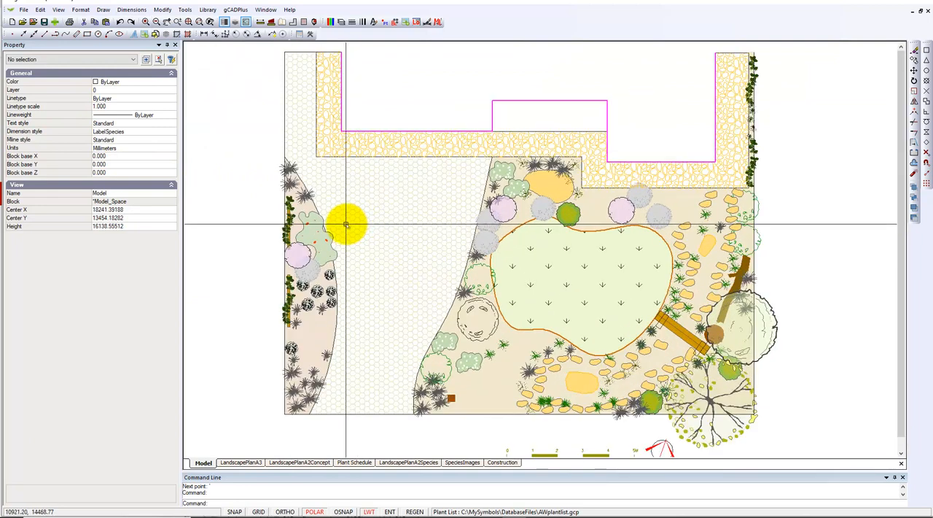
pyautogui.click(244, 462)
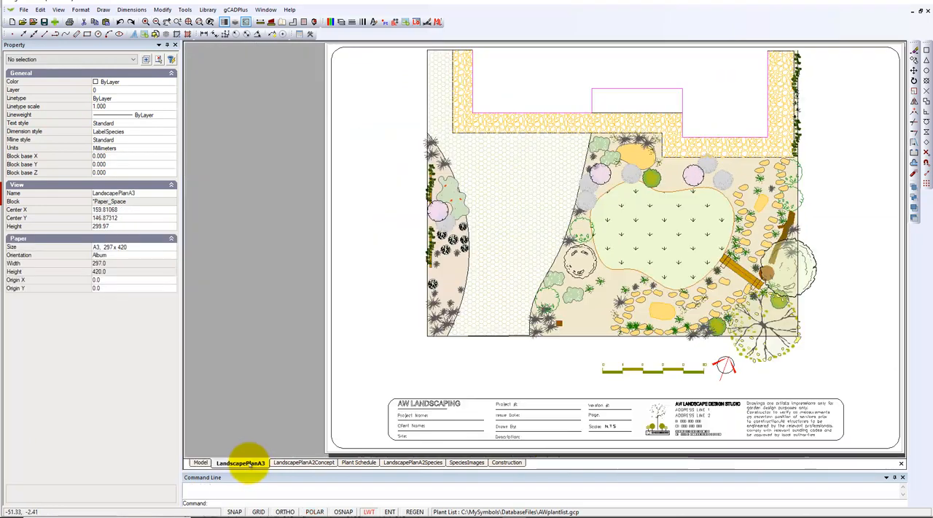
pyautogui.click(202, 462)
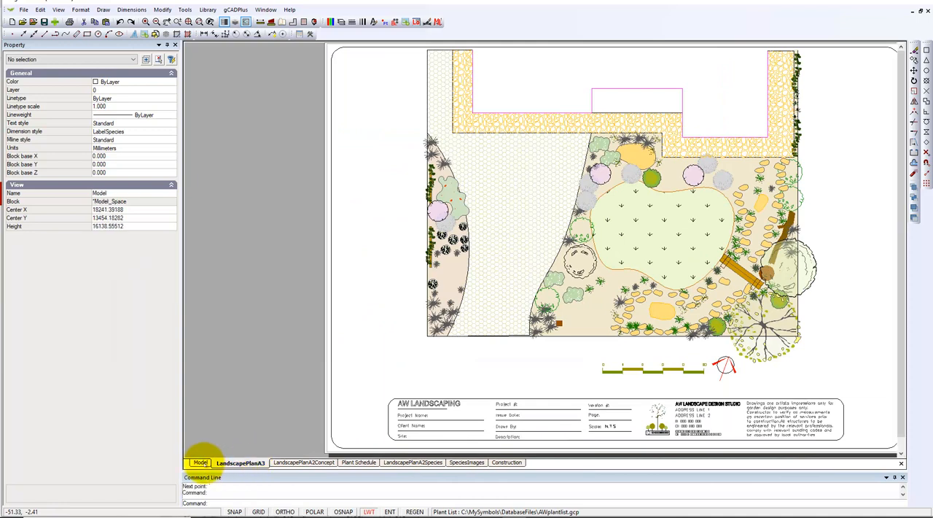
# Load the AustNative01.lcd plant palette from the MySymbols Plants\Palettes folder, redefining all blocks that already exist.
pyautogui.press('F10')
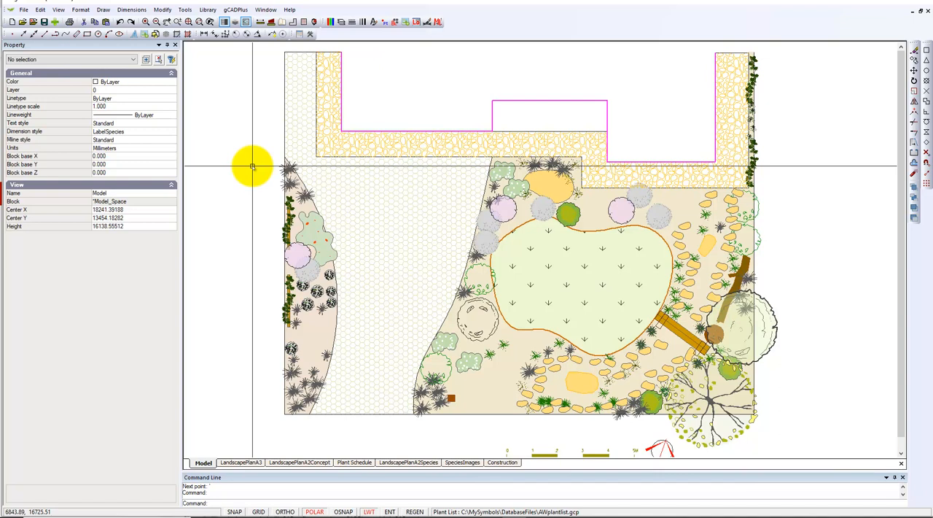
pyautogui.scroll(-1, 252, 167)
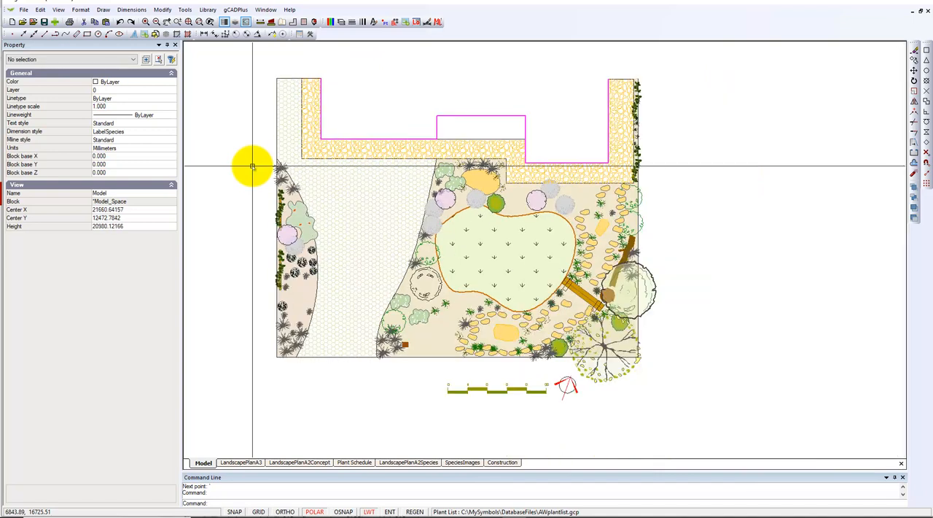
pyautogui.moveTo(333, 208); pyautogui.dragTo(276, 238, button='middle')
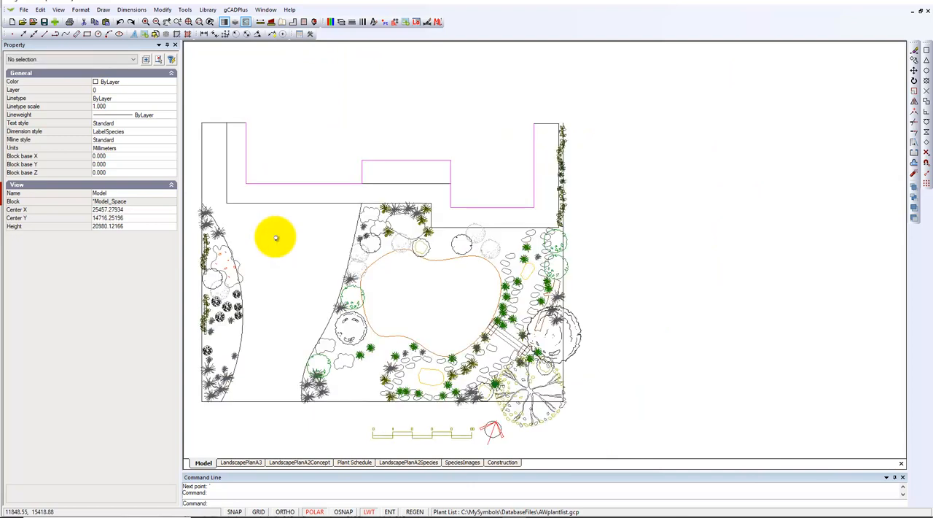
pyautogui.scroll(-1, 277, 235)
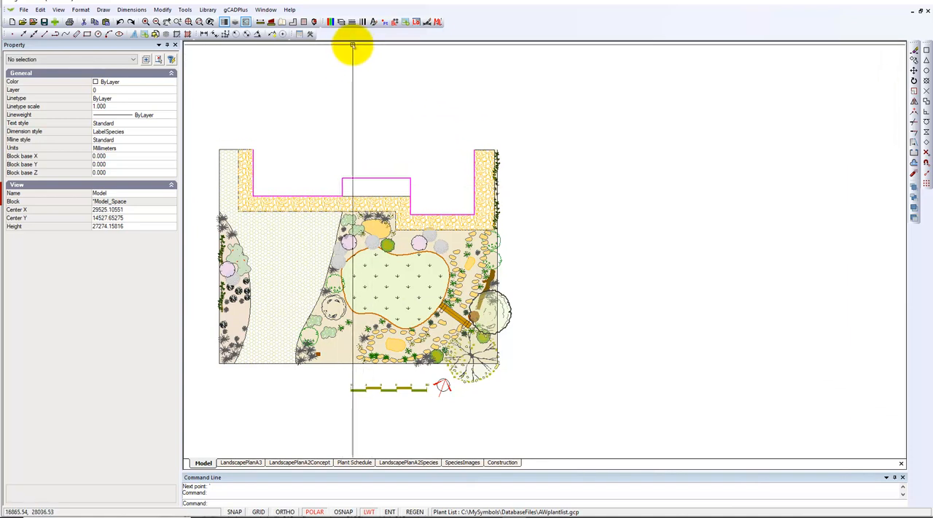
pyautogui.click(207, 11)
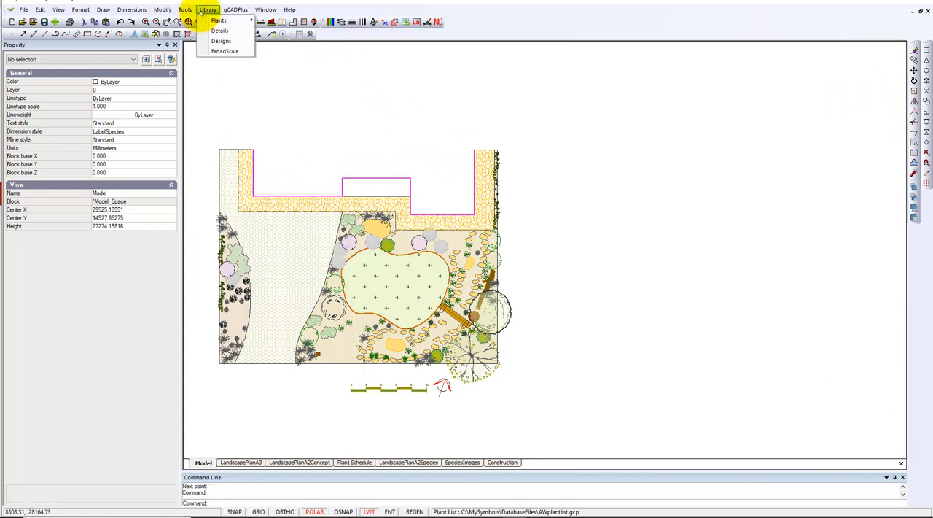
pyautogui.moveTo(217, 20)
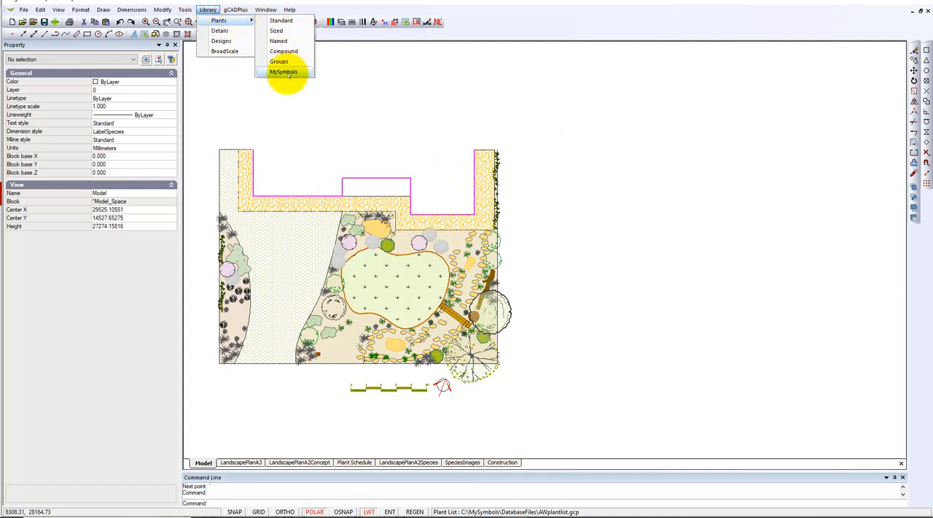
pyautogui.click(284, 72)
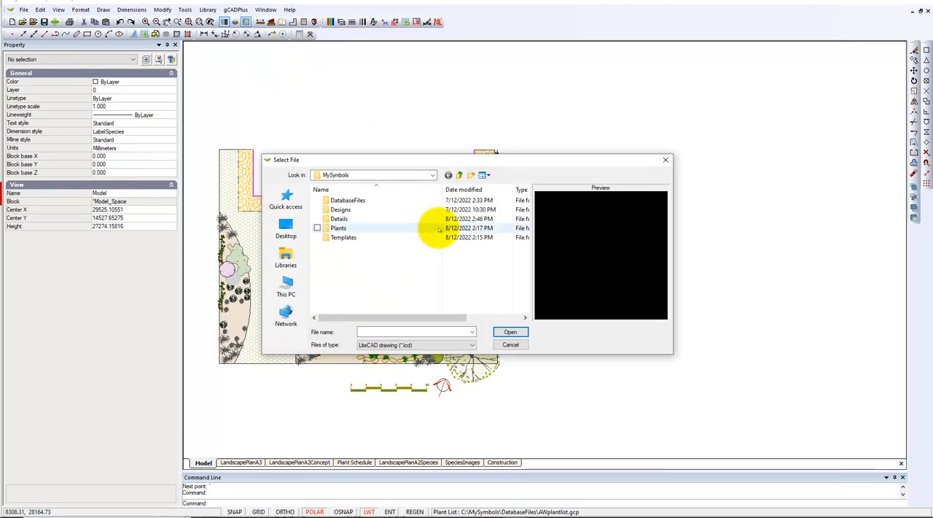
pyautogui.doubleClick(334, 228)
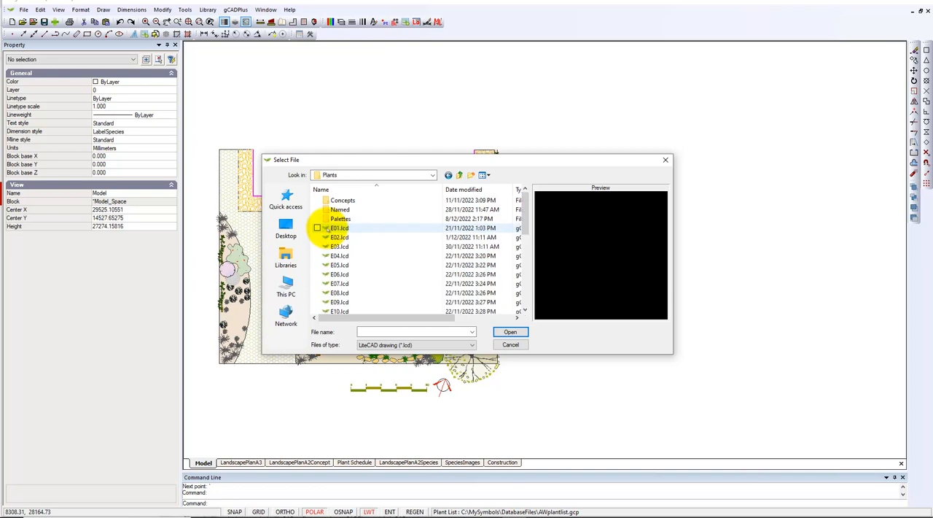
pyautogui.doubleClick(329, 219)
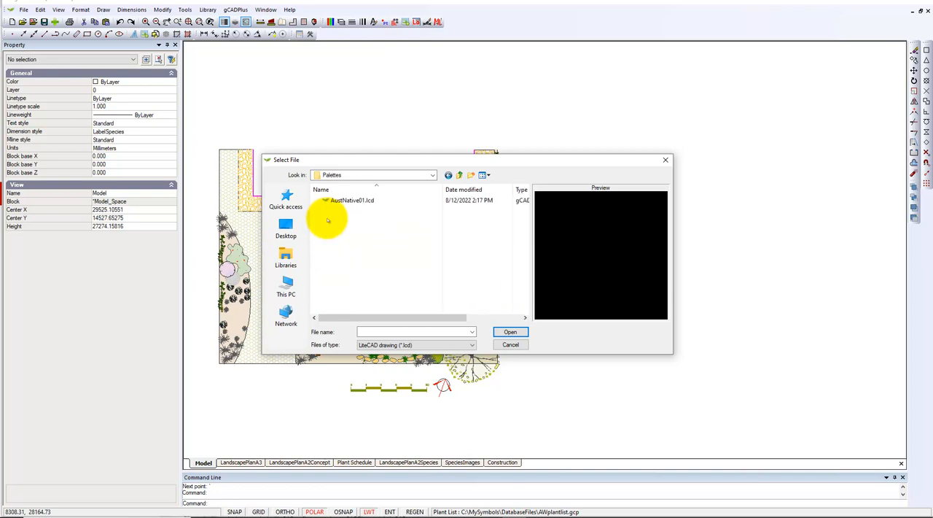
pyautogui.click(356, 201)
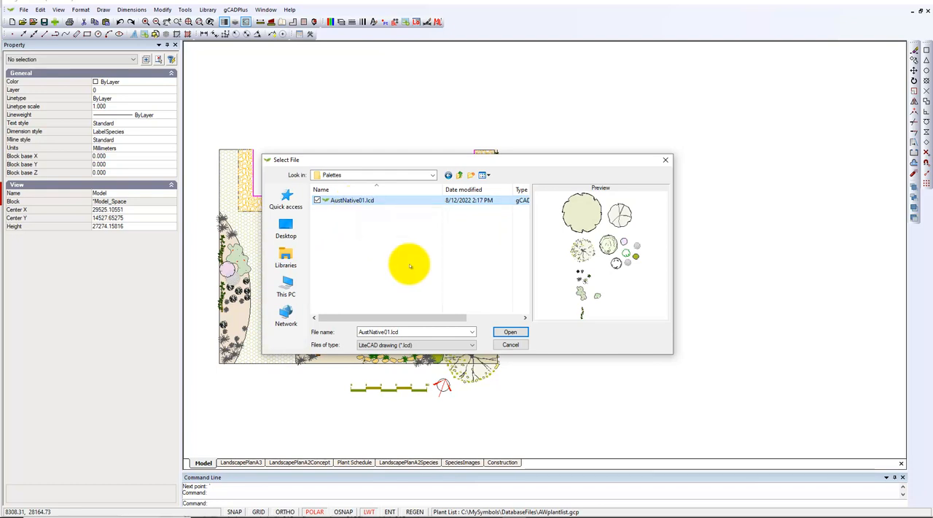
pyautogui.click(510, 332)
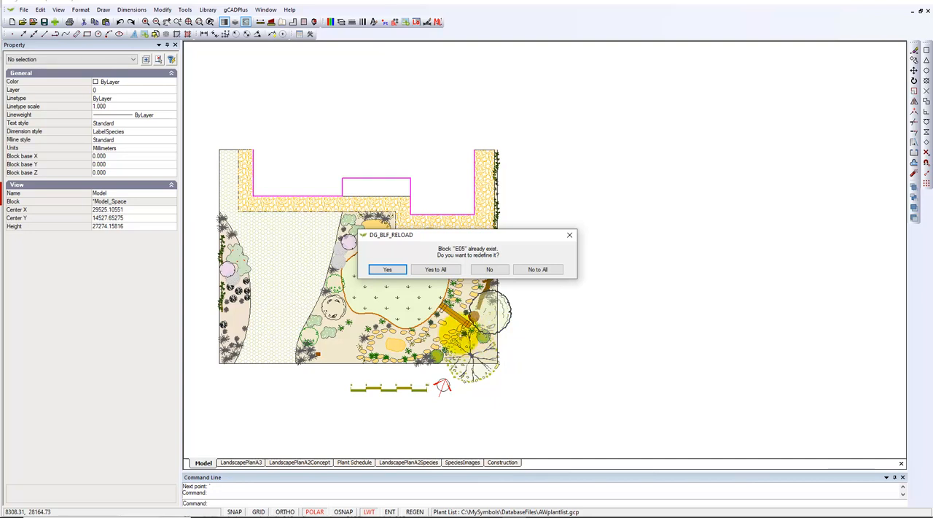
pyautogui.click(436, 270)
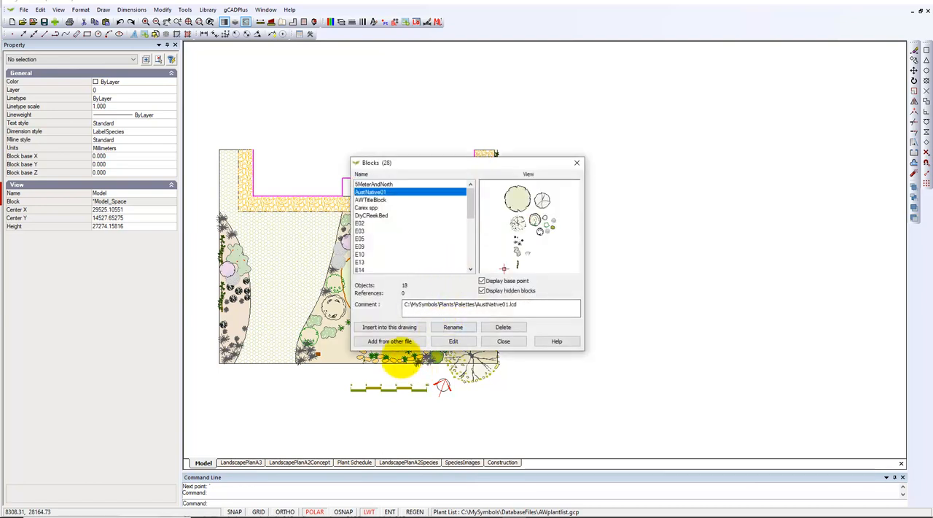
# Insert the AustNative01 palette block at scale 1.0 in the empty space beside the plan and explode it into individual plant symbols.
pyautogui.click(389, 326)
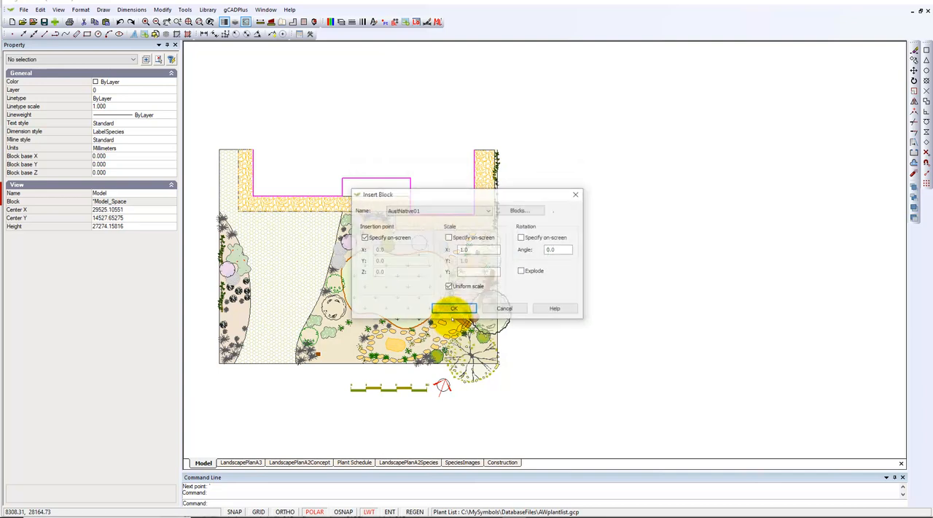
pyautogui.click(454, 309)
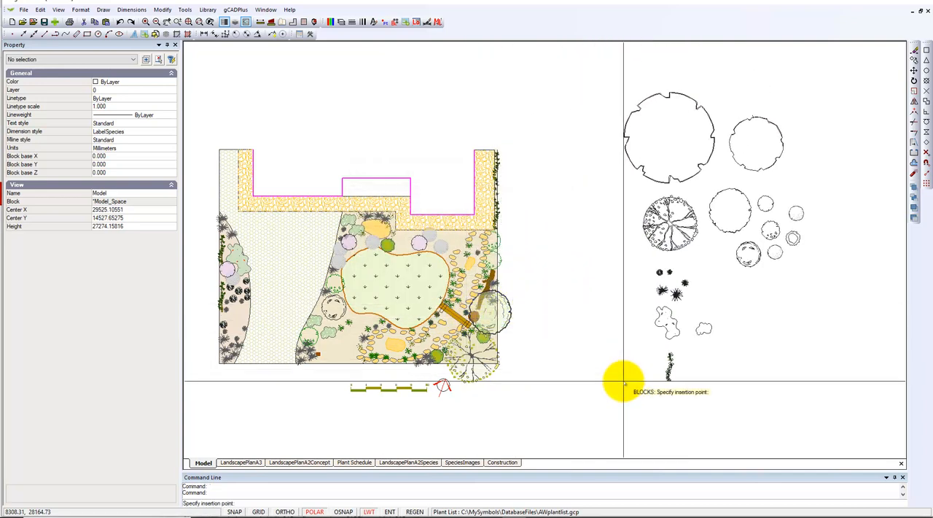
pyautogui.click(608, 131)
pyautogui.click(671, 224)
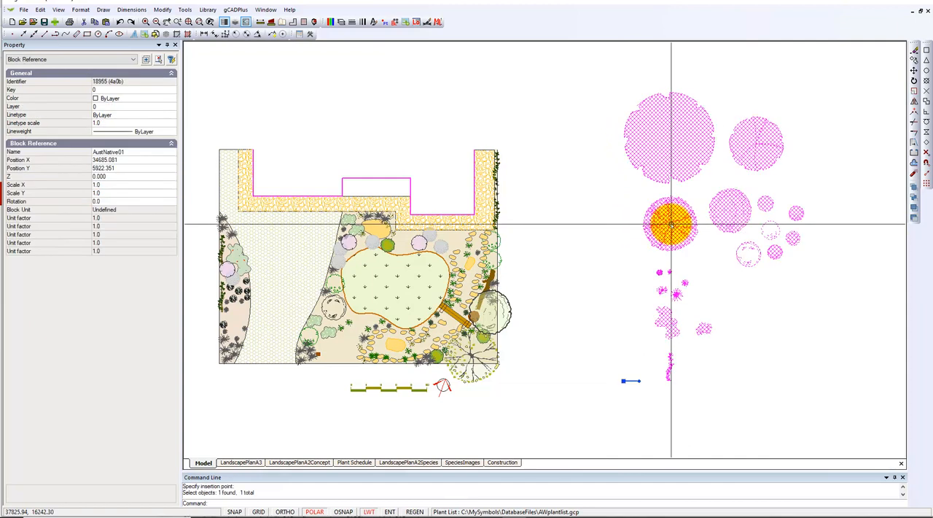
pyautogui.rightClick(669, 226)
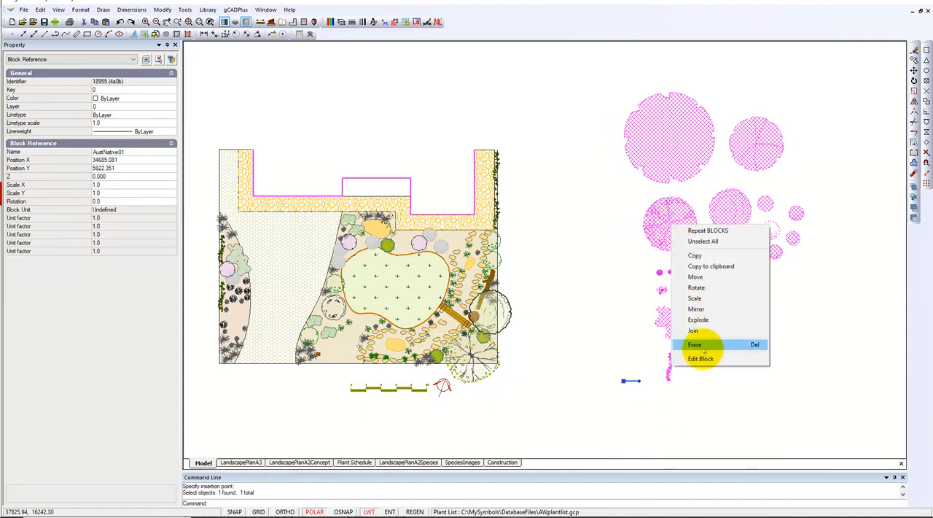
pyautogui.click(698, 320)
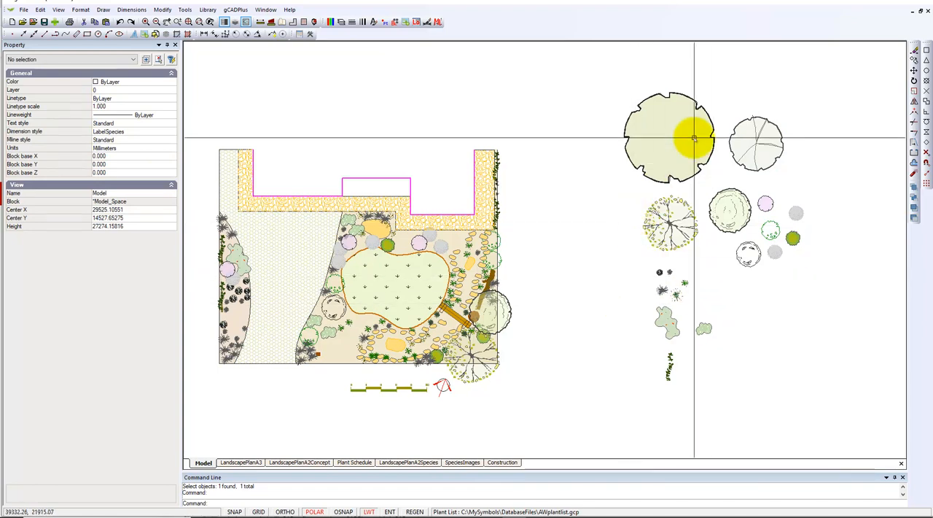
# Move the two largest palette trees onto the plan, ExistingTree over the narrow bed beyond the driveway and the other at the driveway's front corner.
pyautogui.click(670, 143)
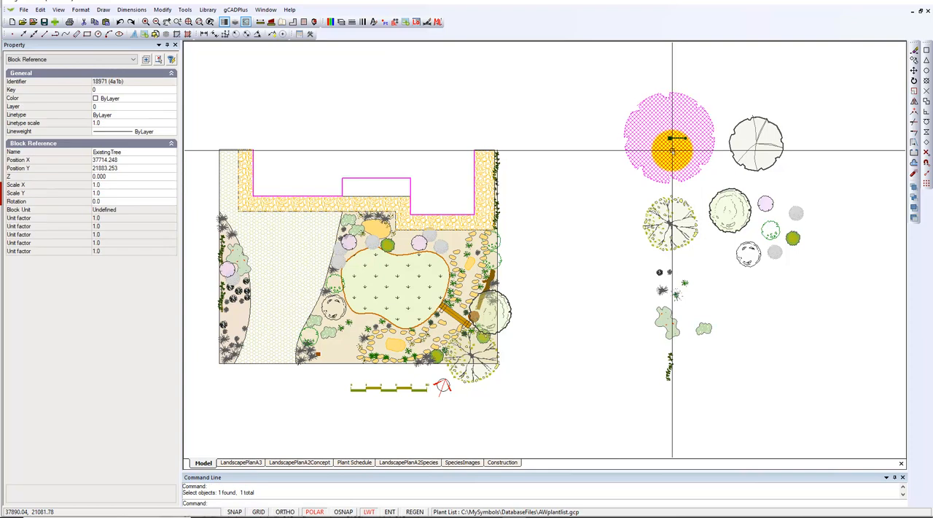
pyautogui.click(670, 137)
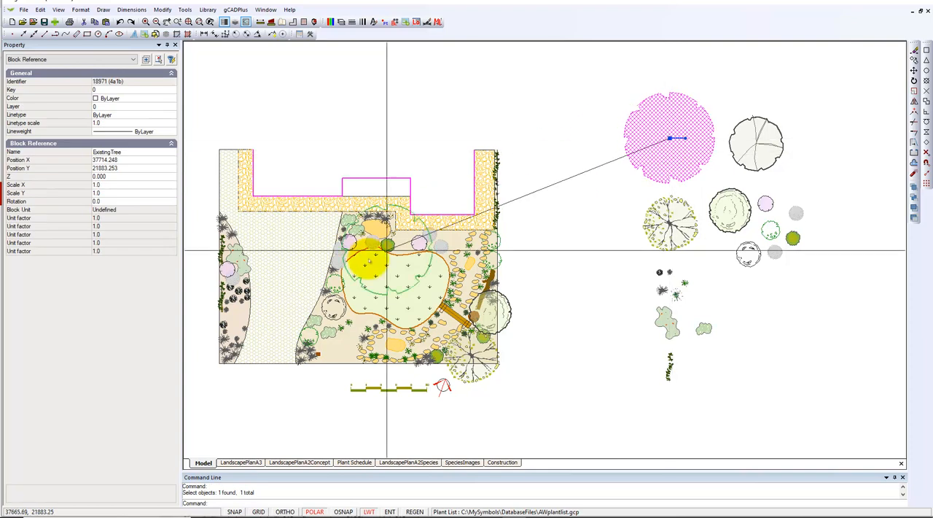
pyautogui.click(230, 334)
pyautogui.click(754, 148)
pyautogui.click(757, 145)
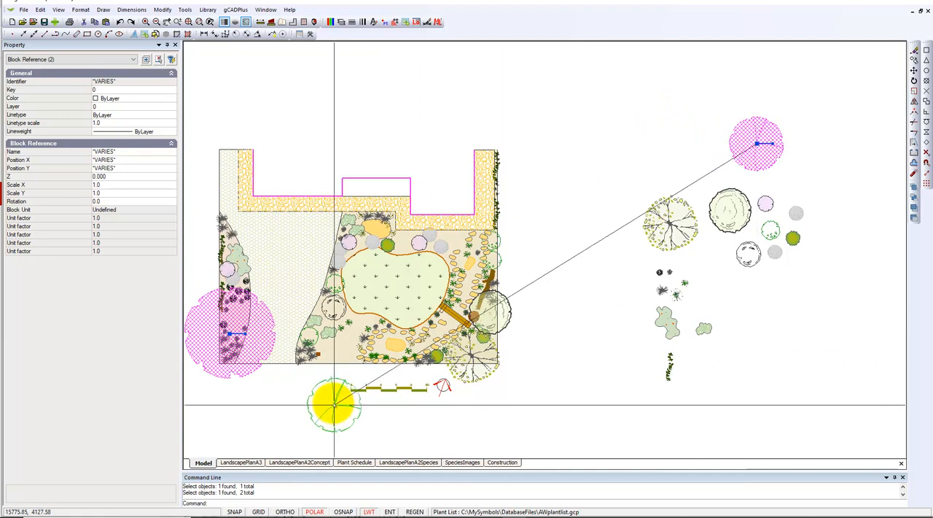
pyautogui.click(330, 356)
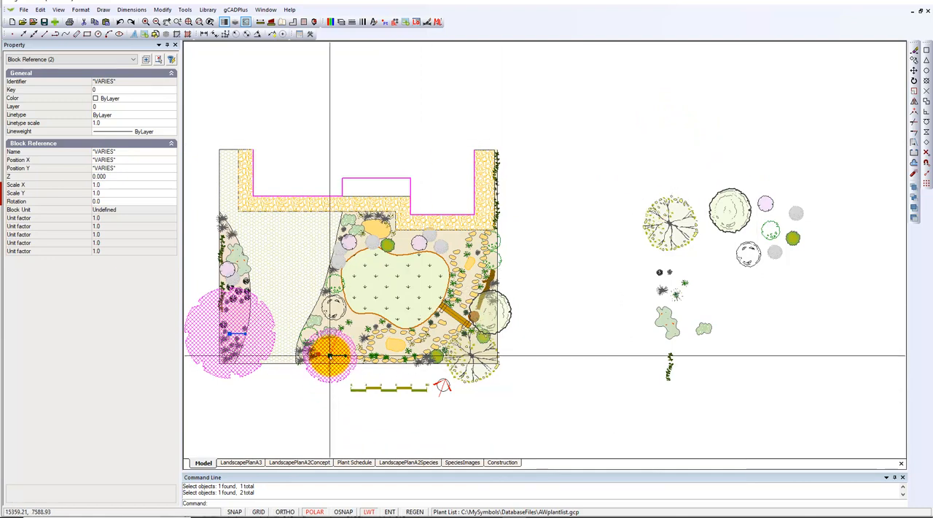
pyautogui.press('Escape')
# Check the species data of the branching E05 tree in the palette and of its matching symbol at the plan's front corner.
pyautogui.scroll(3, 664, 257)
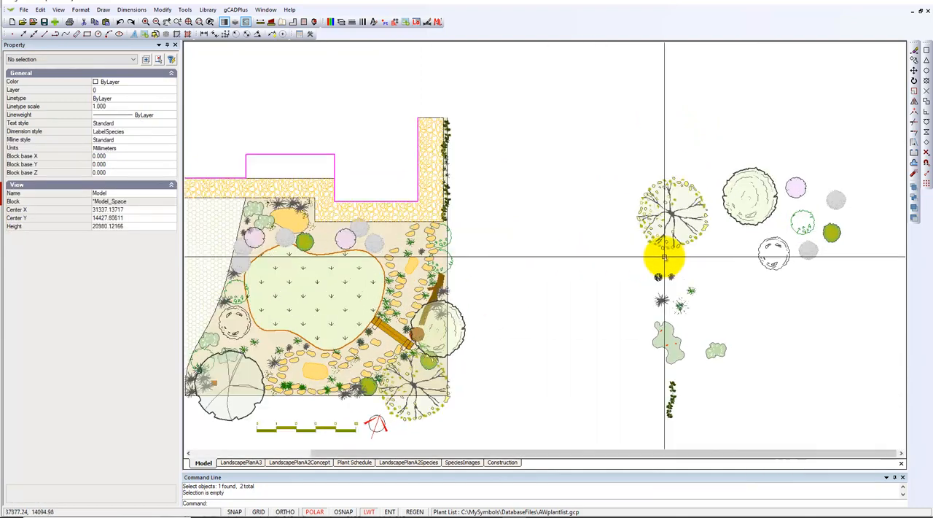
pyautogui.click(678, 210)
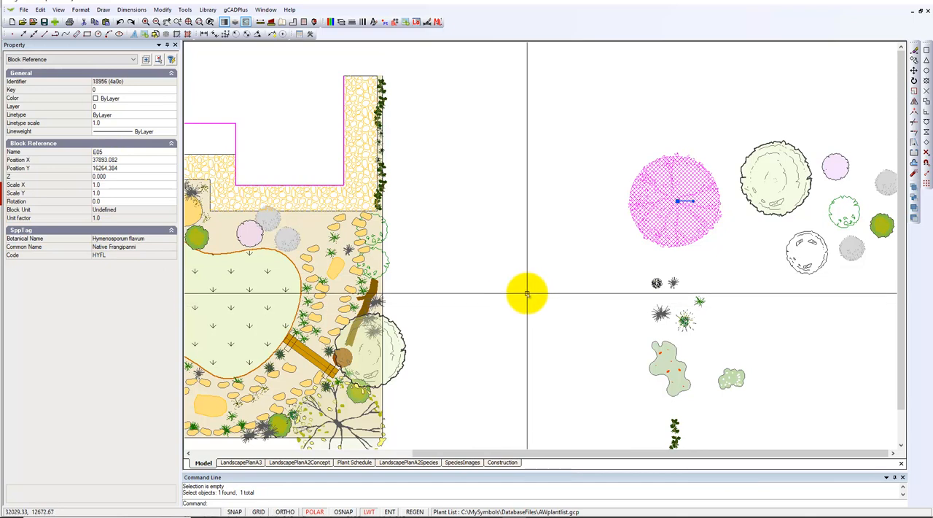
pyautogui.press('Escape')
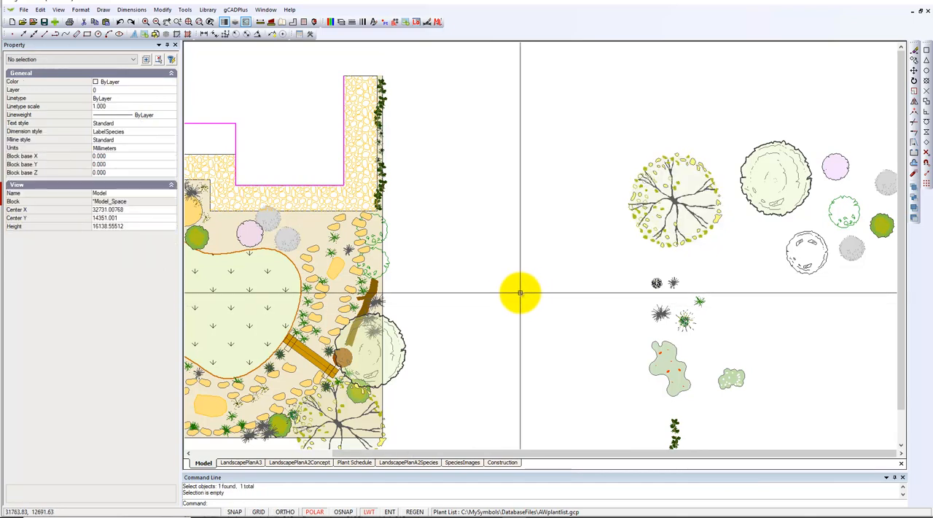
pyautogui.scroll(-3, 518, 292)
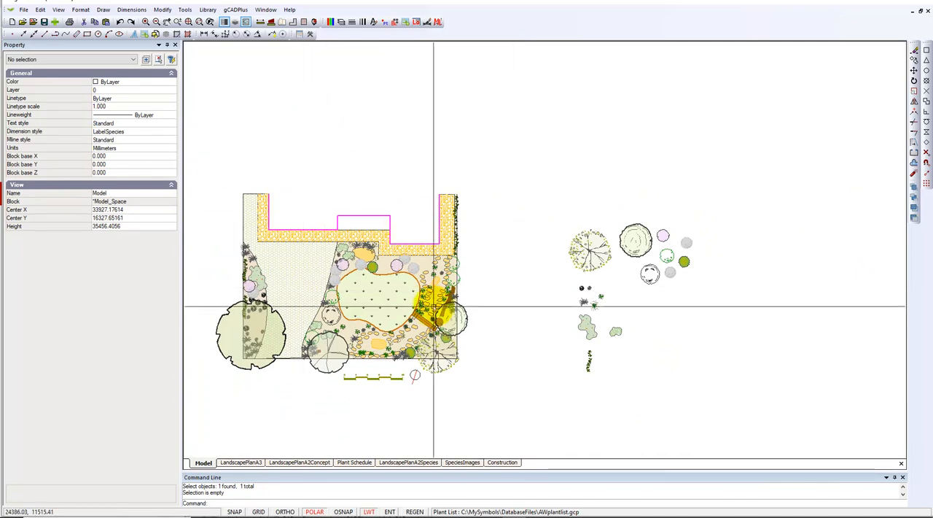
pyautogui.click(590, 250)
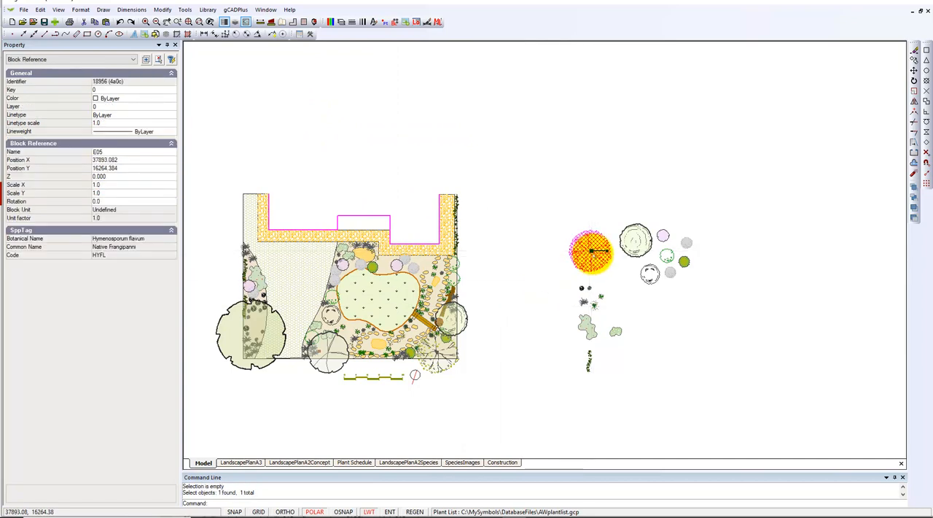
pyautogui.press('Escape')
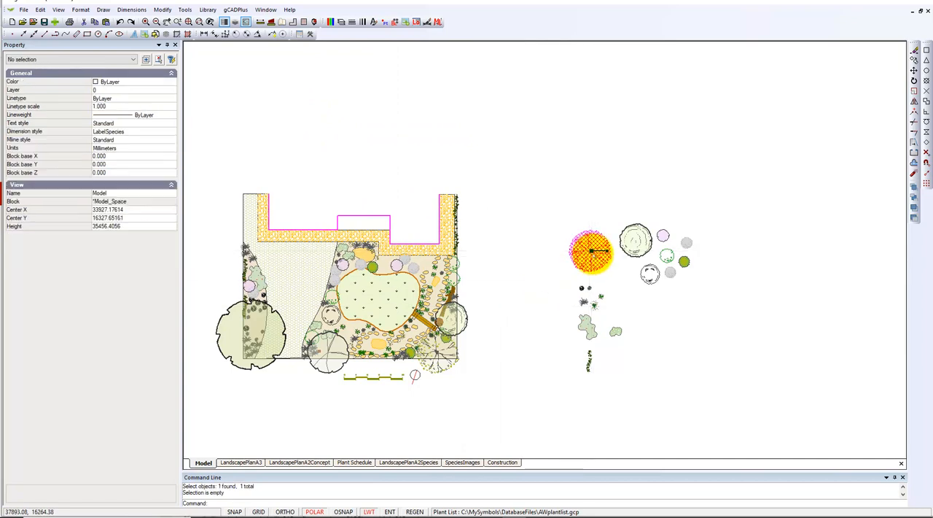
pyautogui.click(437, 368)
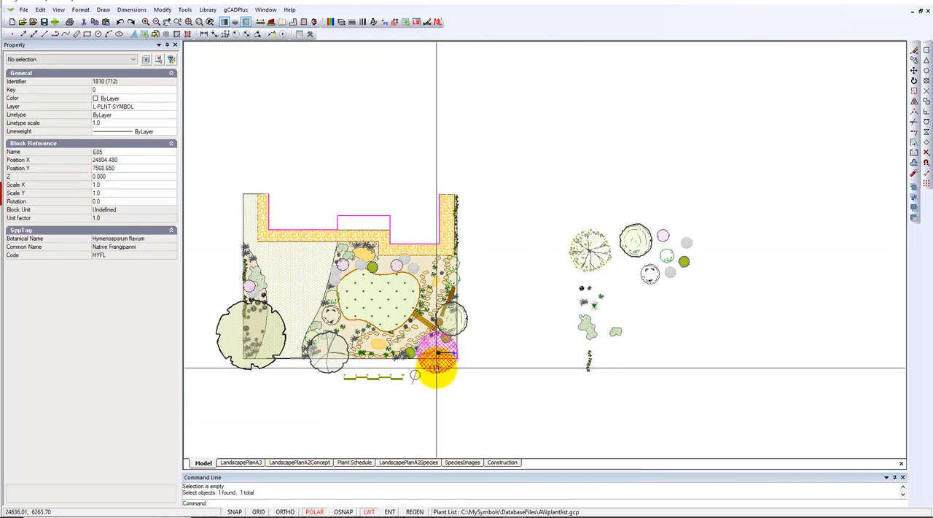
pyautogui.press('Escape')
# Move the Kennedia prostrata groundcover symbol from the palette into the bed beside the building path and rotate it to about 63 degrees.
pyautogui.scroll(2, 592, 299)
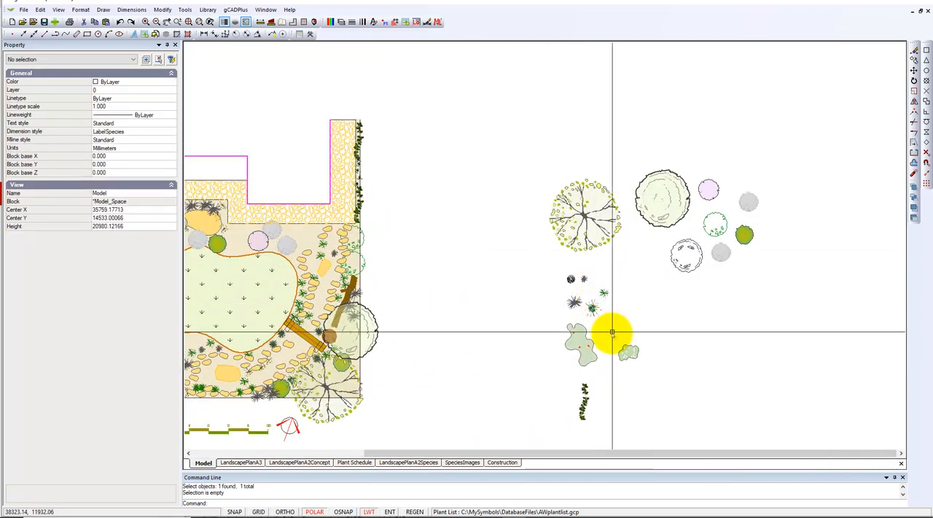
pyautogui.click(587, 353)
pyautogui.press('Escape')
pyautogui.click(585, 350)
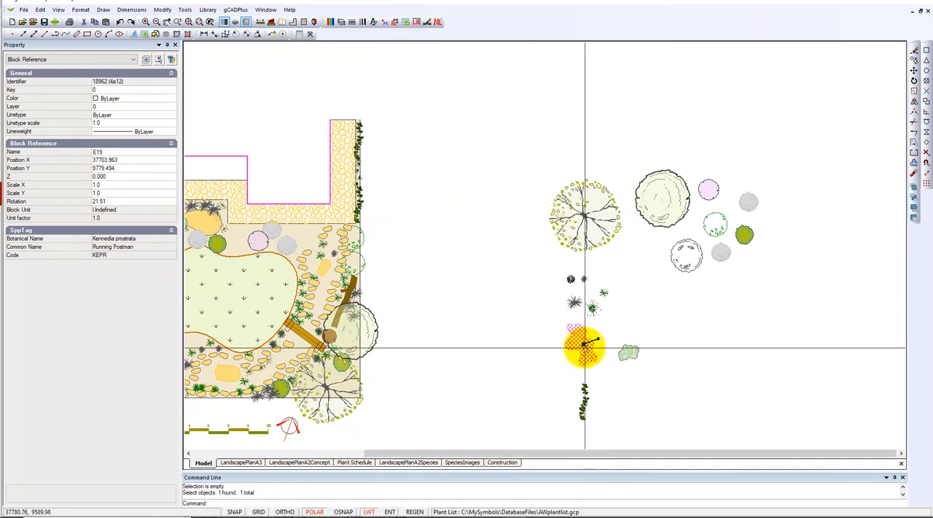
pyautogui.click(585, 344)
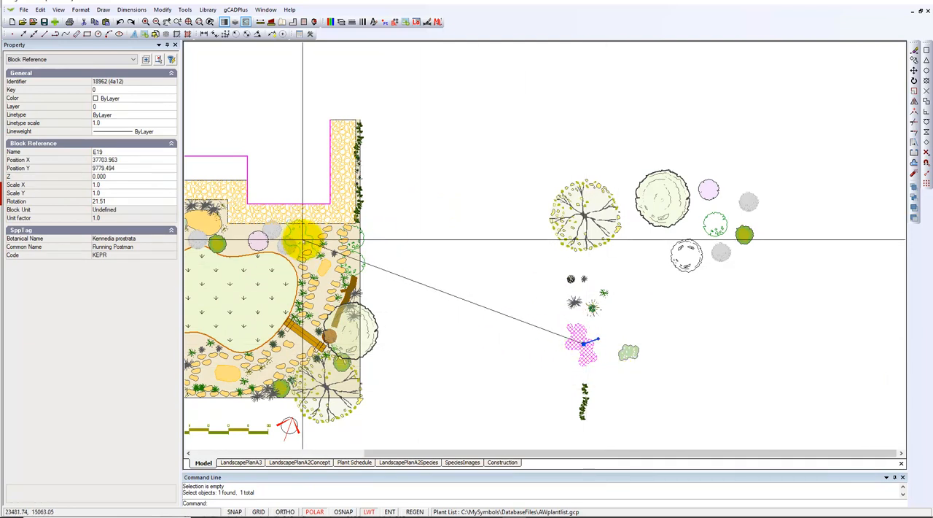
pyautogui.click(306, 237)
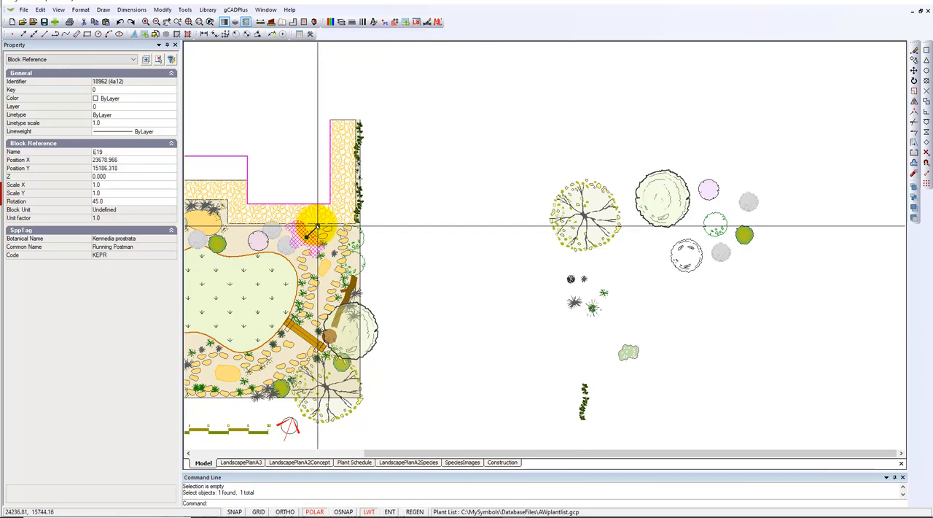
pyautogui.click(313, 223)
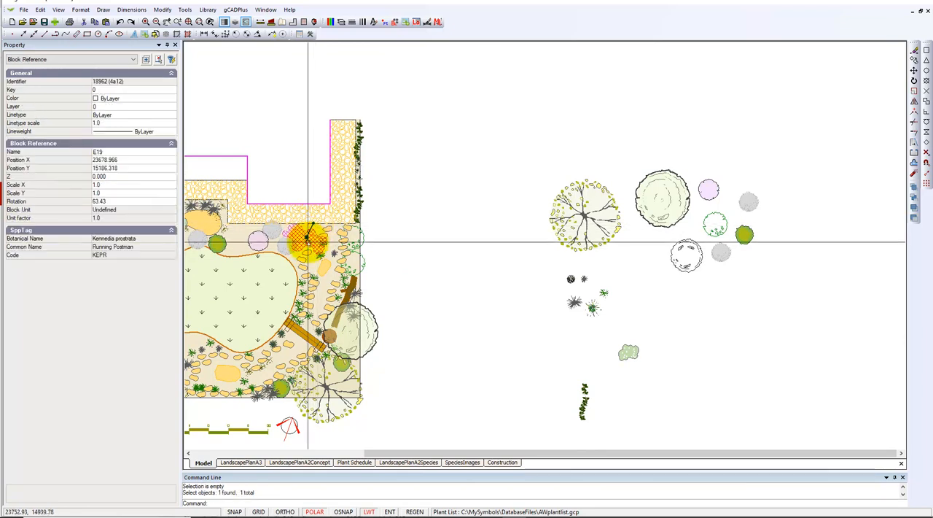
pyautogui.press('Escape')
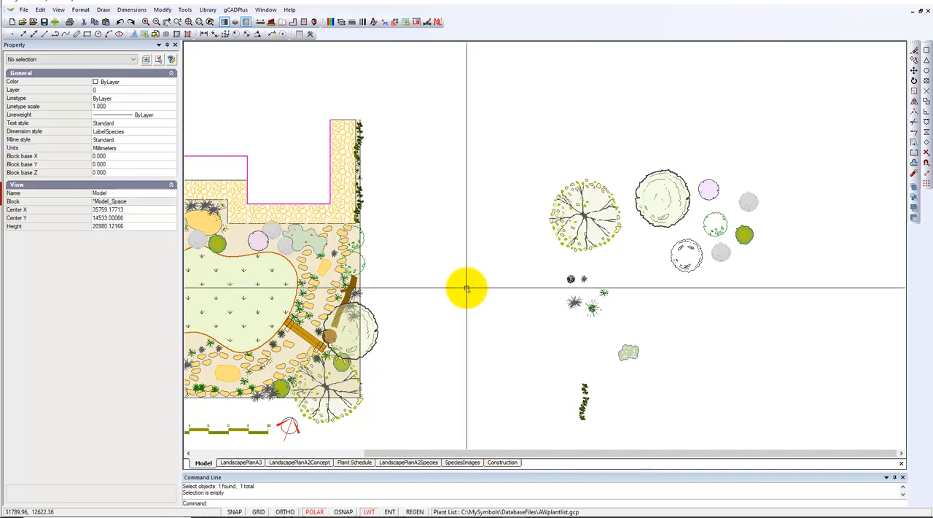
# Generate a plant schedule with 150 text height in the empty space beyond the plant palette.
pyautogui.scroll(-2, 470, 291)
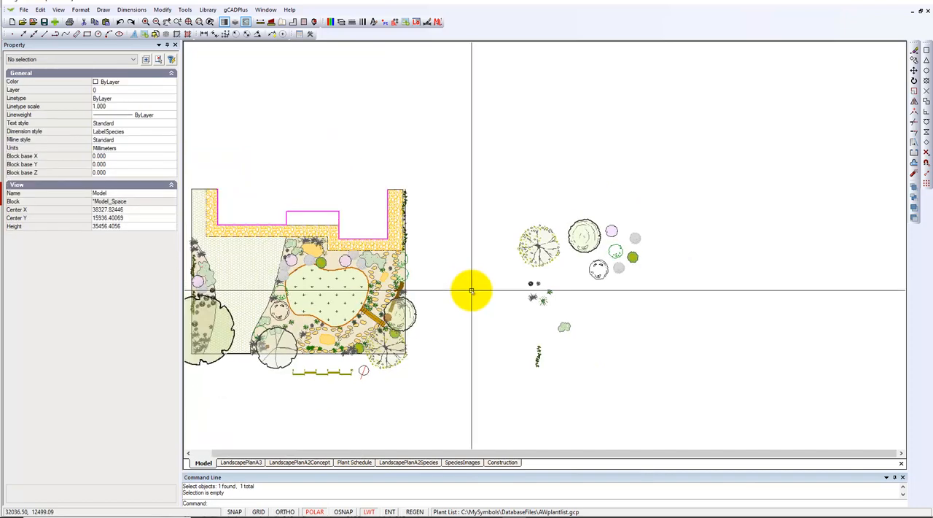
pyautogui.click(237, 10)
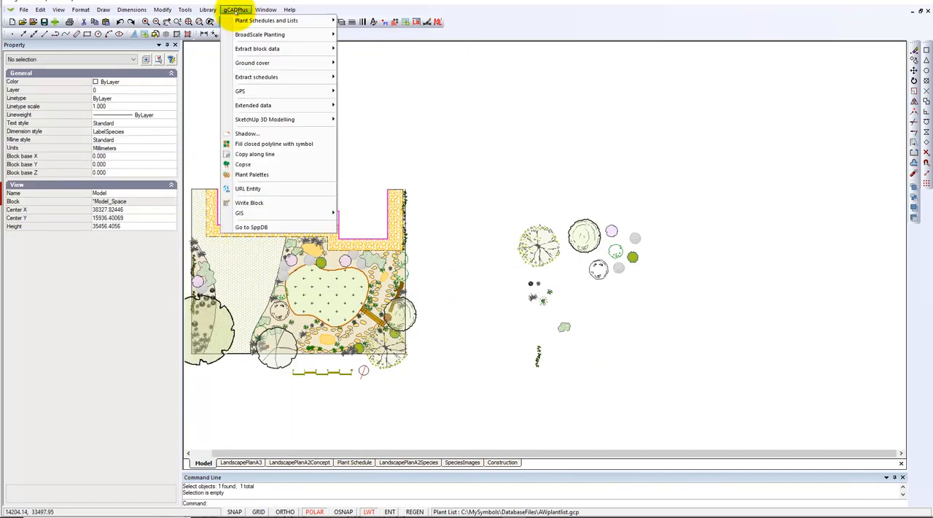
pyautogui.moveTo(320, 21)
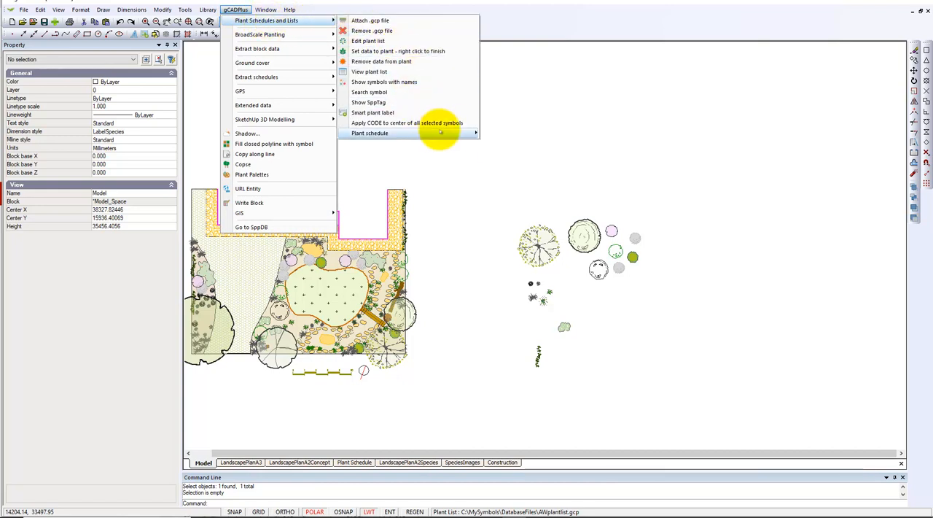
pyautogui.moveTo(438, 133)
pyautogui.click(530, 133)
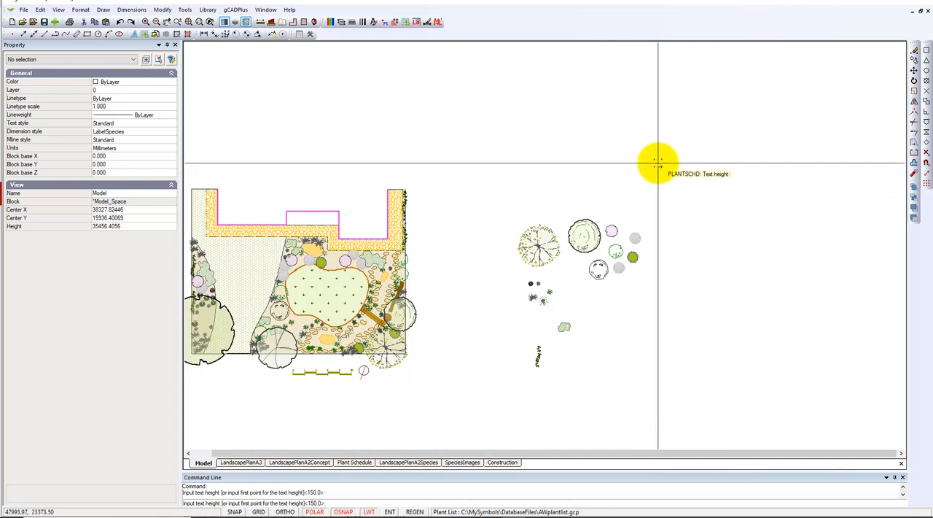
pyautogui.press('Return')
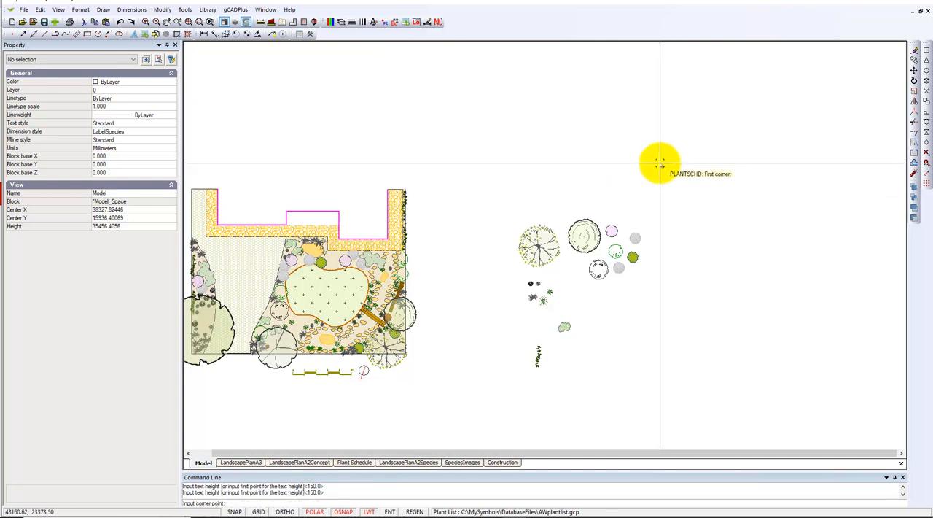
pyautogui.click(658, 147)
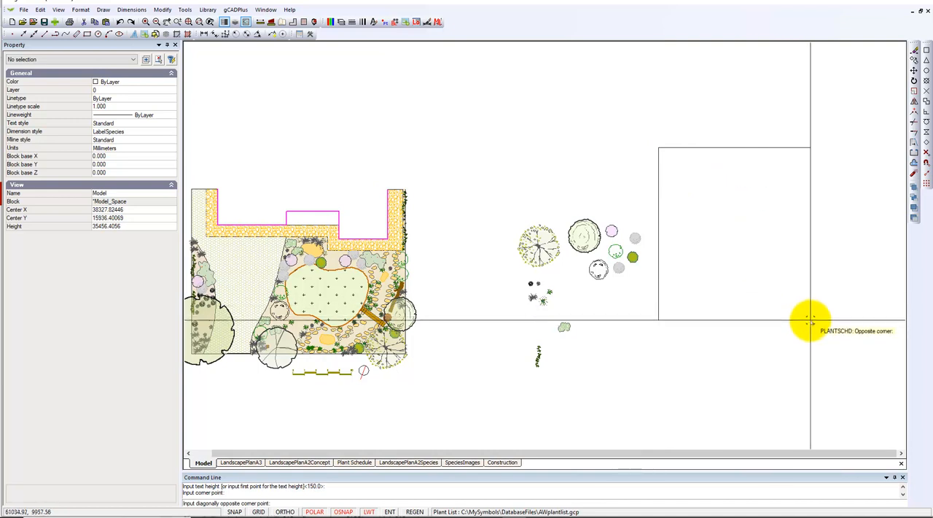
pyautogui.click(771, 303)
pyautogui.scroll(4, 718, 215)
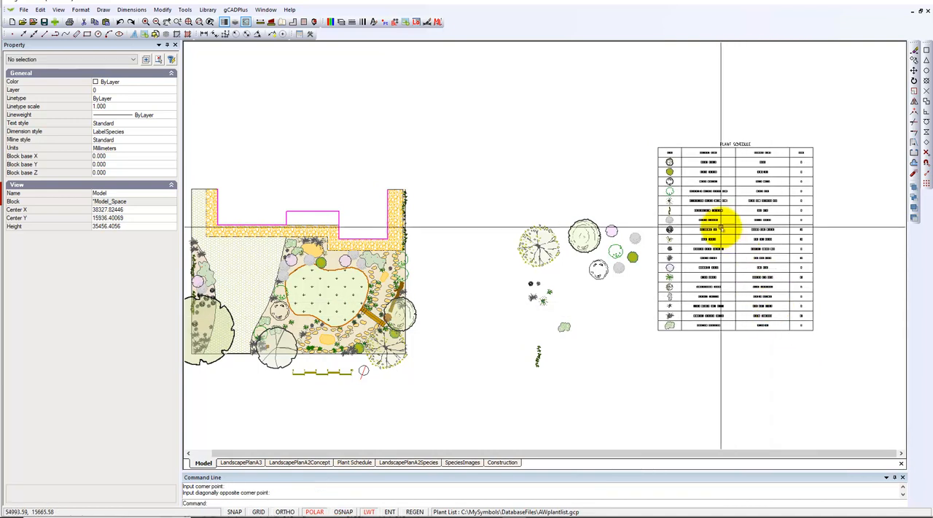
pyautogui.scroll(-3, 719, 214)
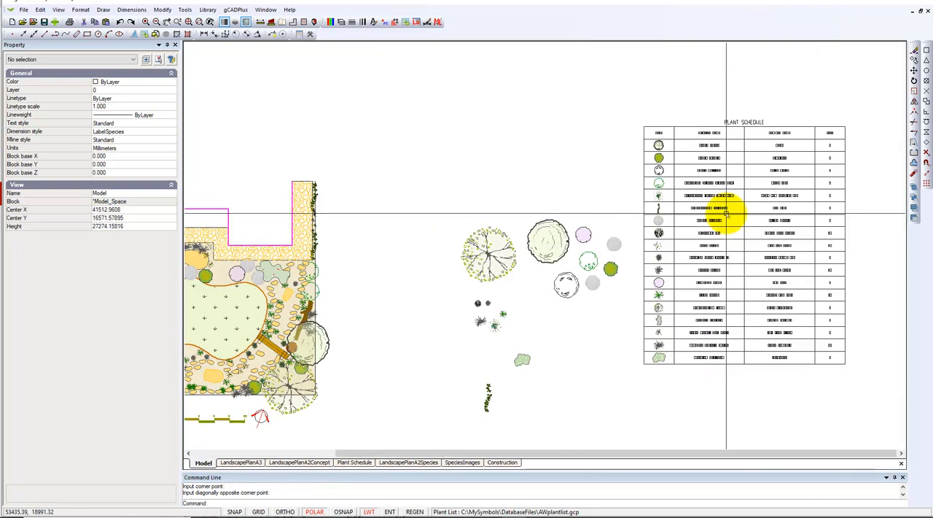
pyautogui.scroll(-1, 726, 214)
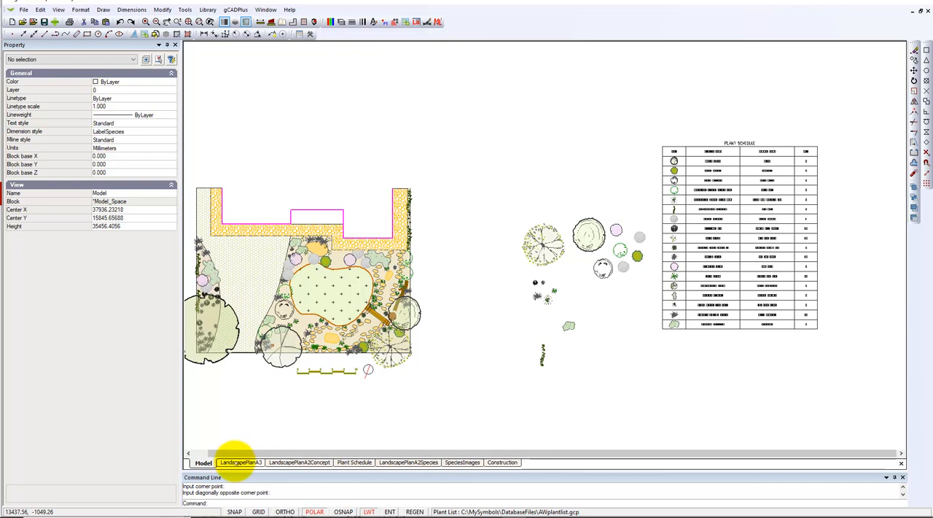
# Open the LandscapePlanA3 layout and turn on the L-TEXT layer.
pyautogui.click(240, 462)
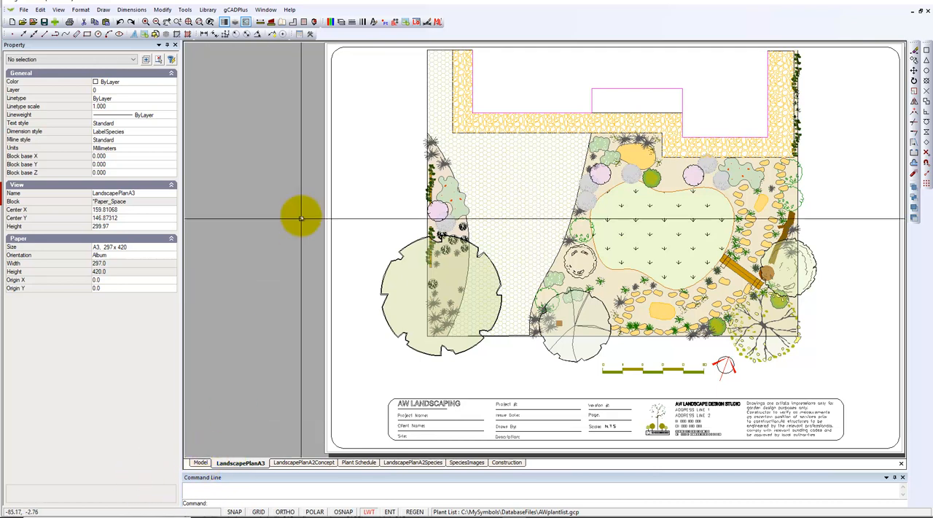
pyautogui.click(339, 21)
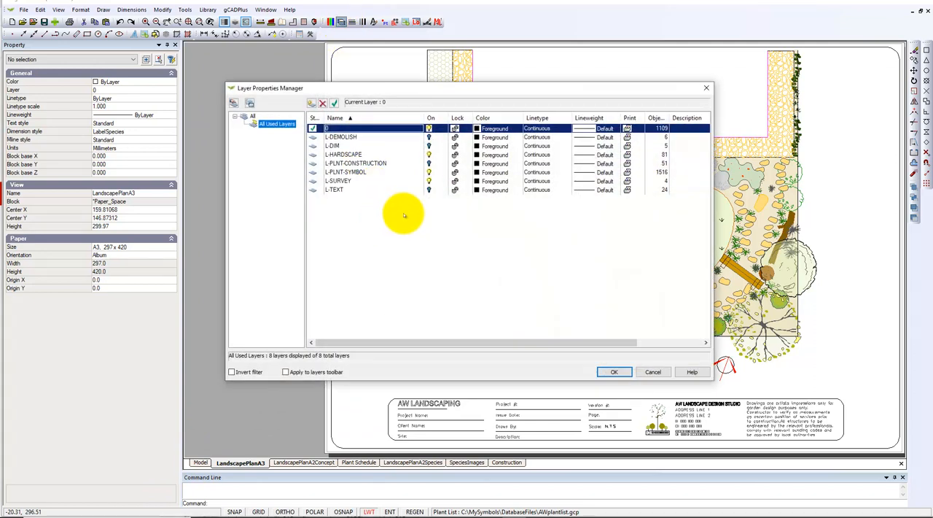
pyautogui.click(430, 191)
pyautogui.click(613, 372)
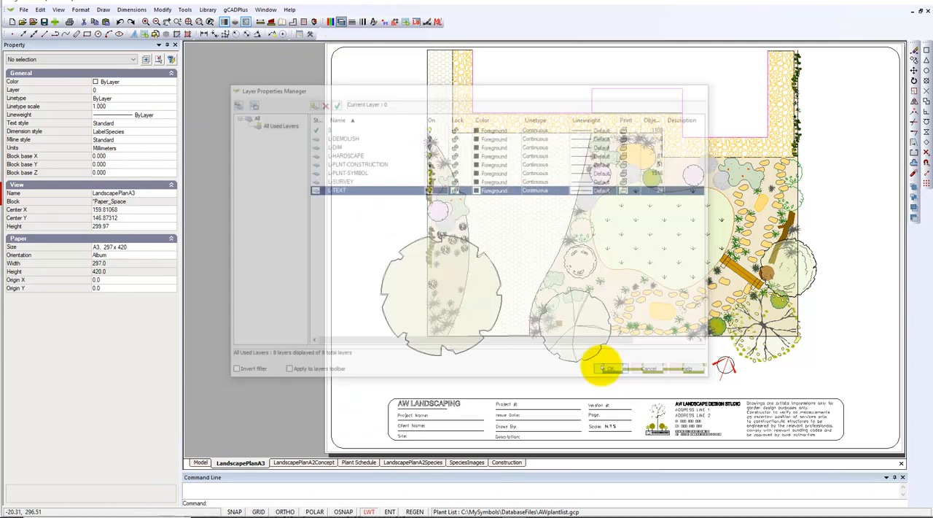
# Return to model space and examine the hardscape annotation labels and leaders around the plan.
pyautogui.click(200, 462)
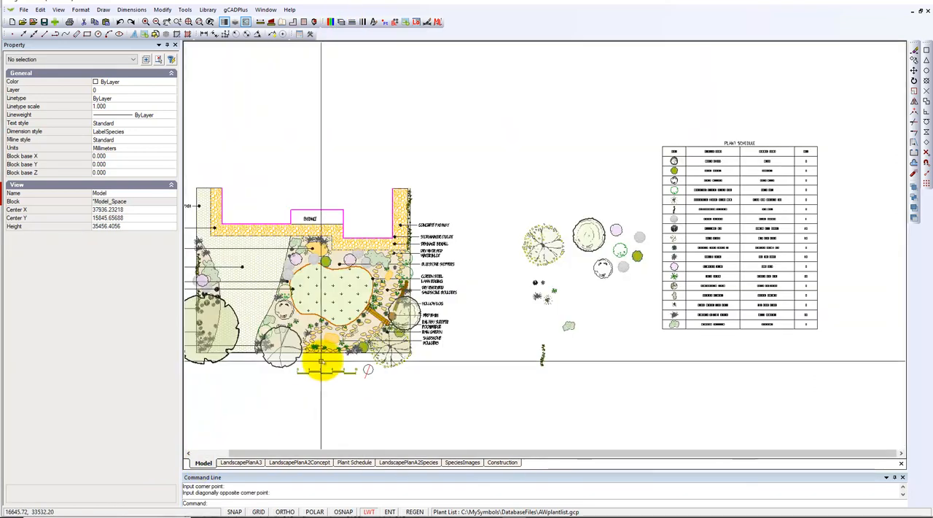
pyautogui.scroll(3, 376, 259)
pyautogui.scroll(2, 377, 254)
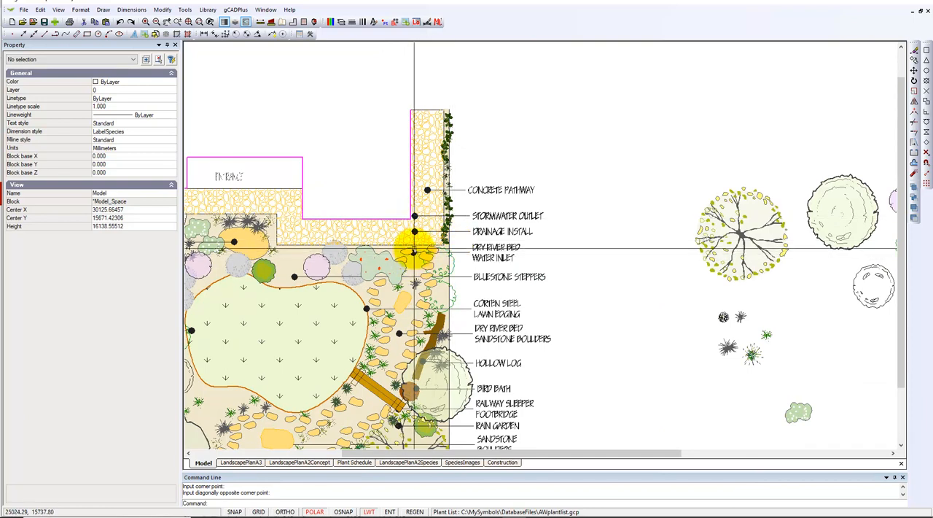
pyautogui.scroll(2, 504, 270)
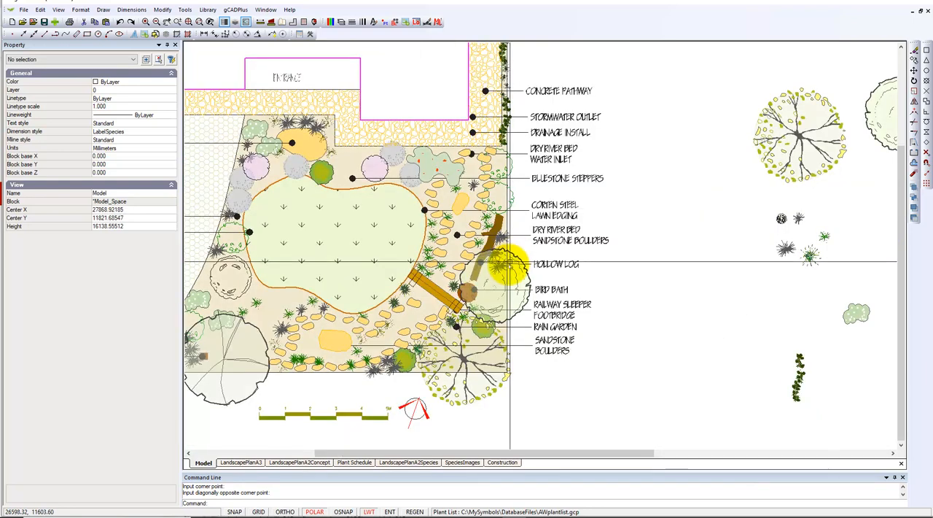
pyautogui.scroll(2, 413, 286)
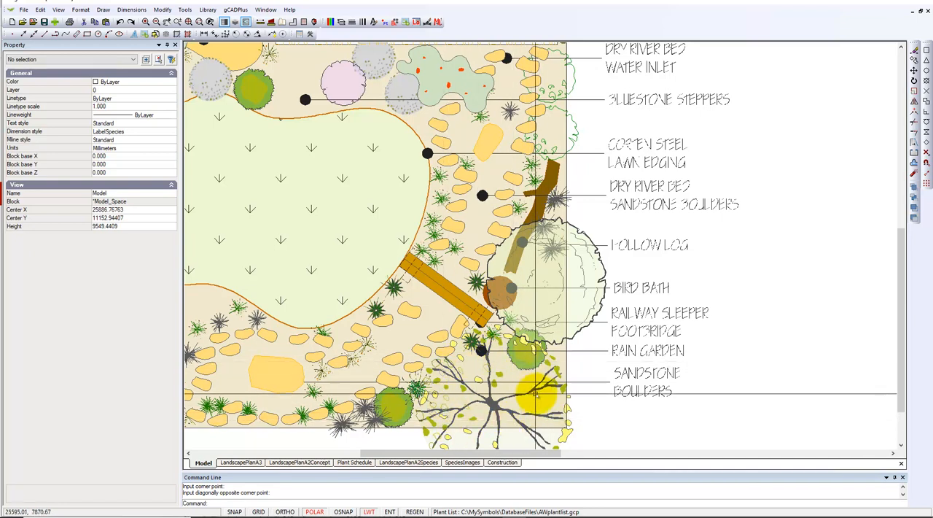
pyautogui.scroll(-3, 593, 401)
pyautogui.scroll(-2, 593, 403)
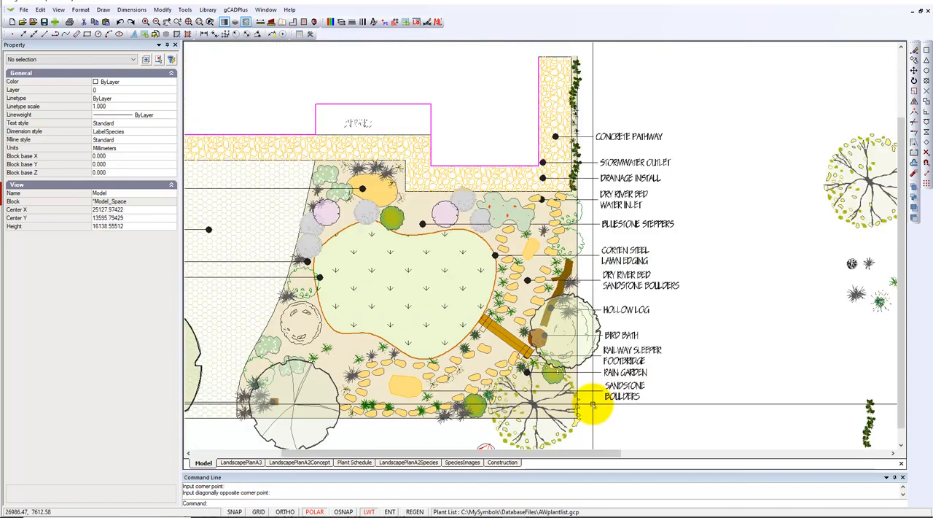